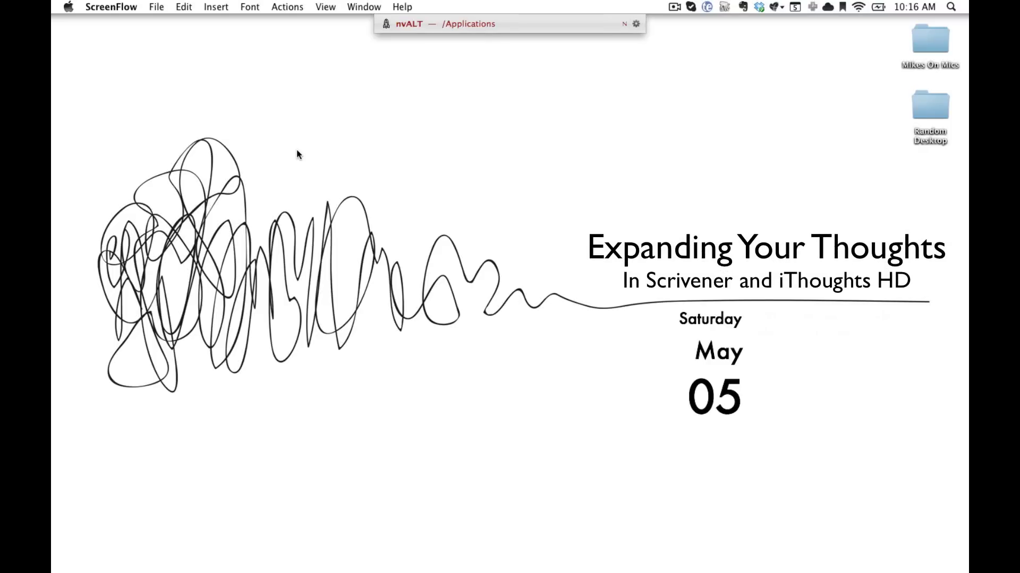
- Open the "Blogx" note on "Scrivener to" from nvALT and select the full text of the draft for copying
{"action": "key", "text": "Return"}
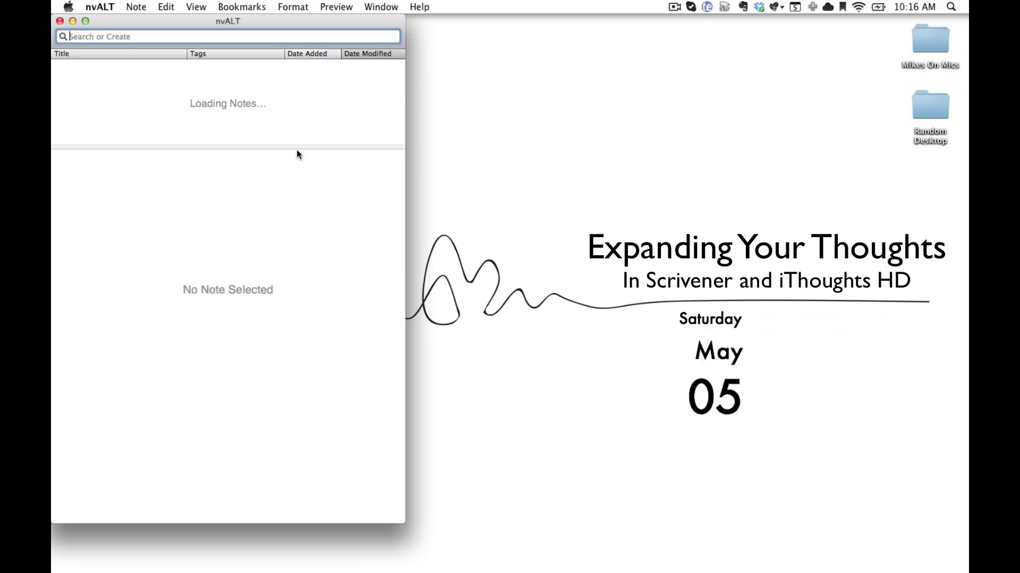
{"action": "type", "text": "blogx "}
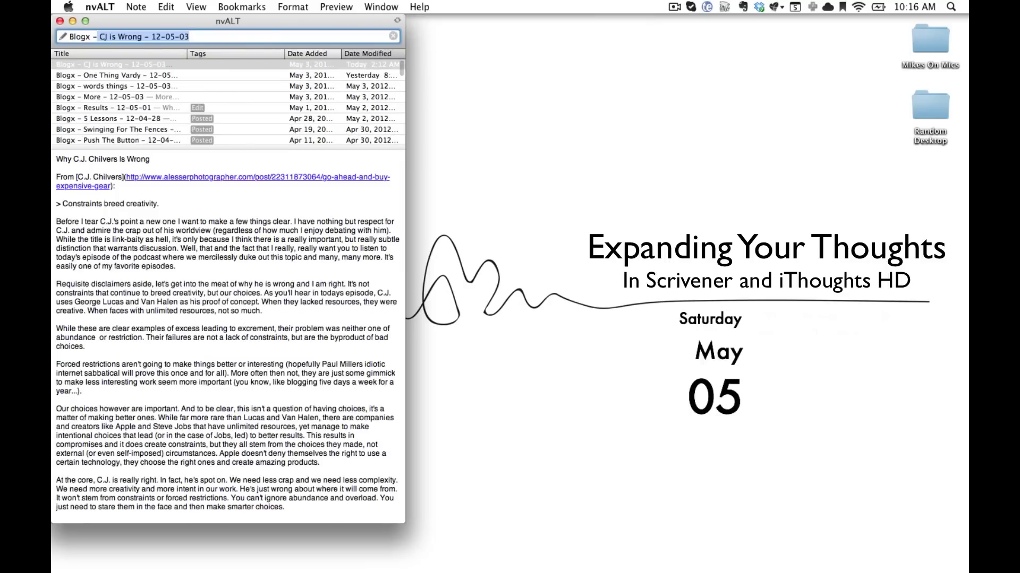
{"action": "type", "text": "Scrivener to"}
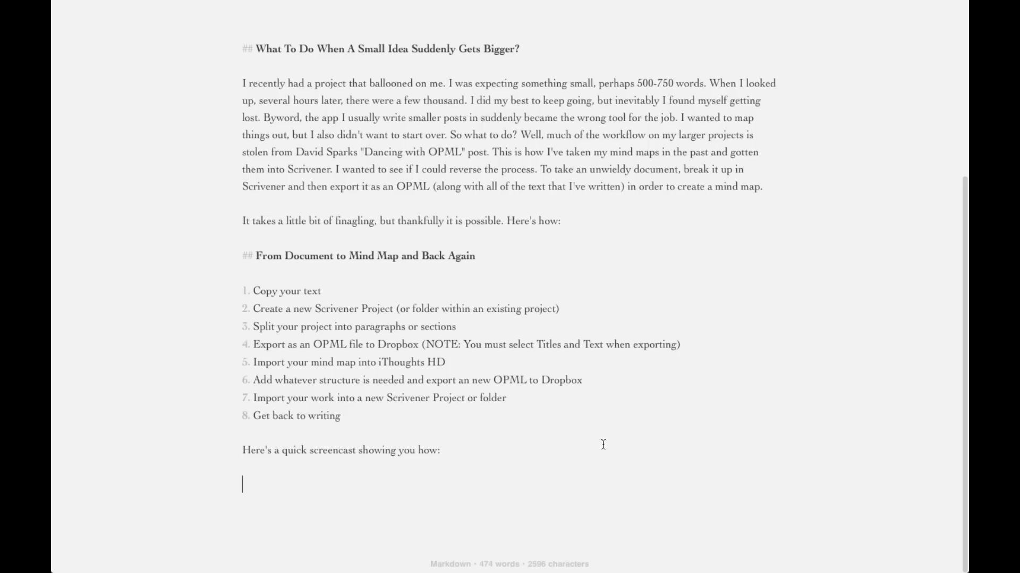
{"action": "scroll", "coordinate": [563, 448], "scroll_direction": "up", "scroll_amount": 5}
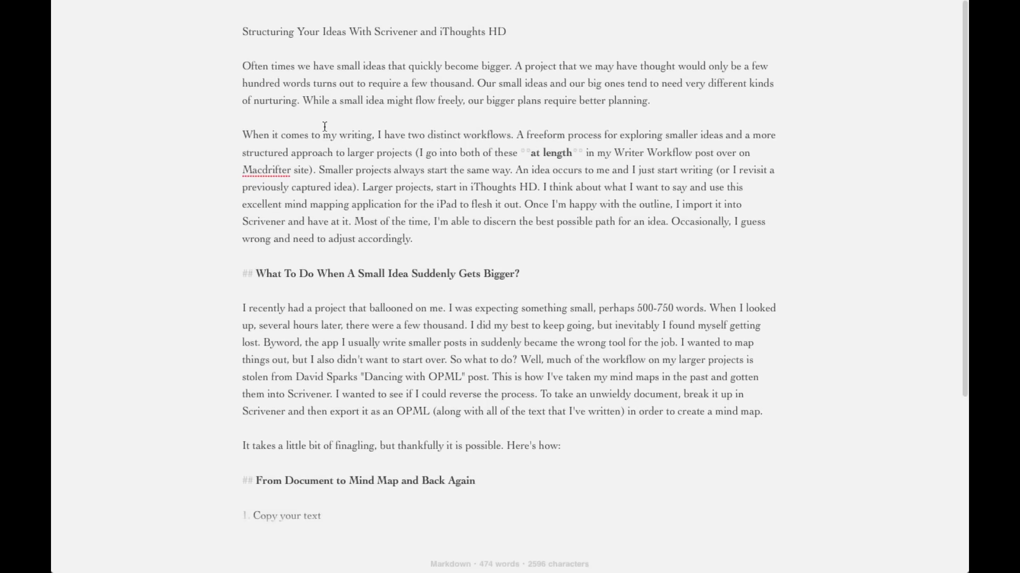
{"action": "left_click_drag", "start_coordinate": [254, 47], "coordinate": [483, 572]}
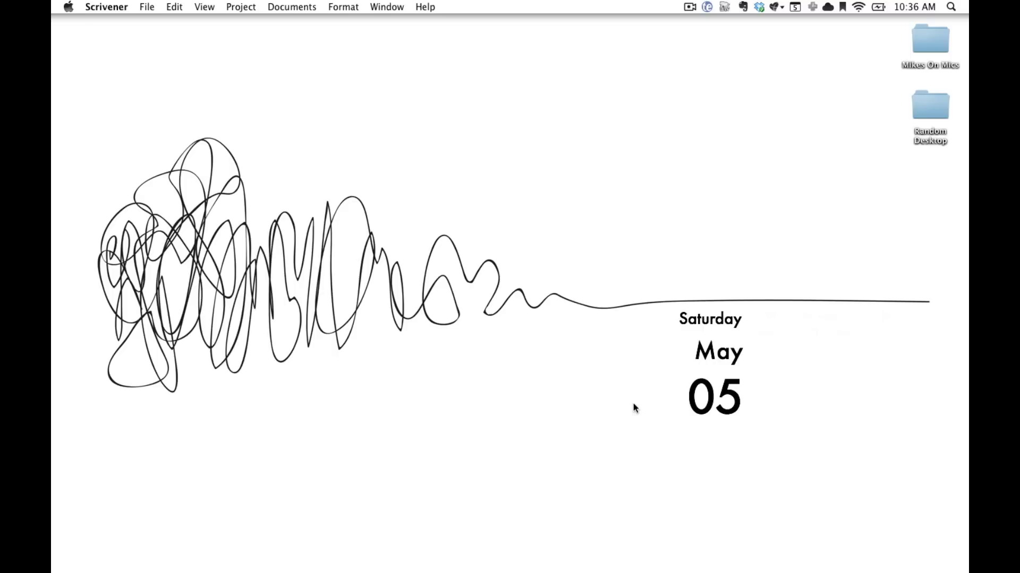
- Switch to Scrivener and create a blank project named "Scrivener to iThoughts" in the Scrivener folder
{"action": "key", "text": "super+space"}
{"action": "type", "text": "sc"}
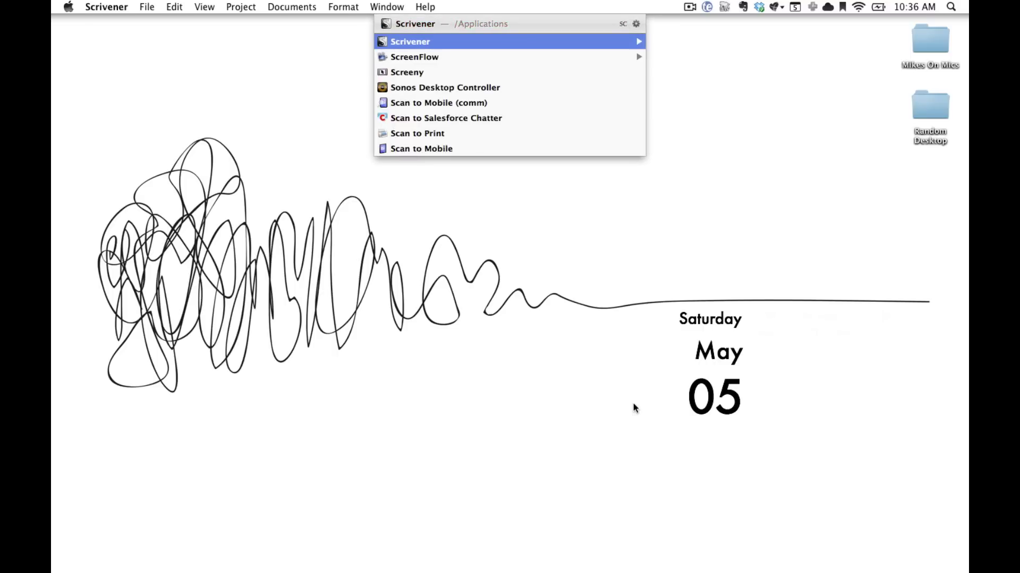
{"action": "key", "text": "Return"}
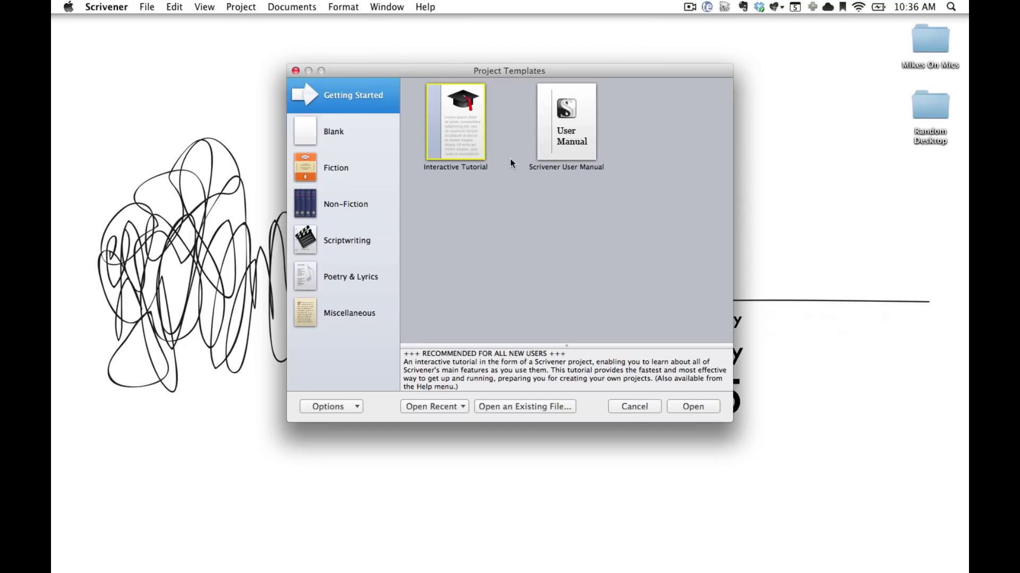
{"action": "left_click", "coordinate": [345, 133]}
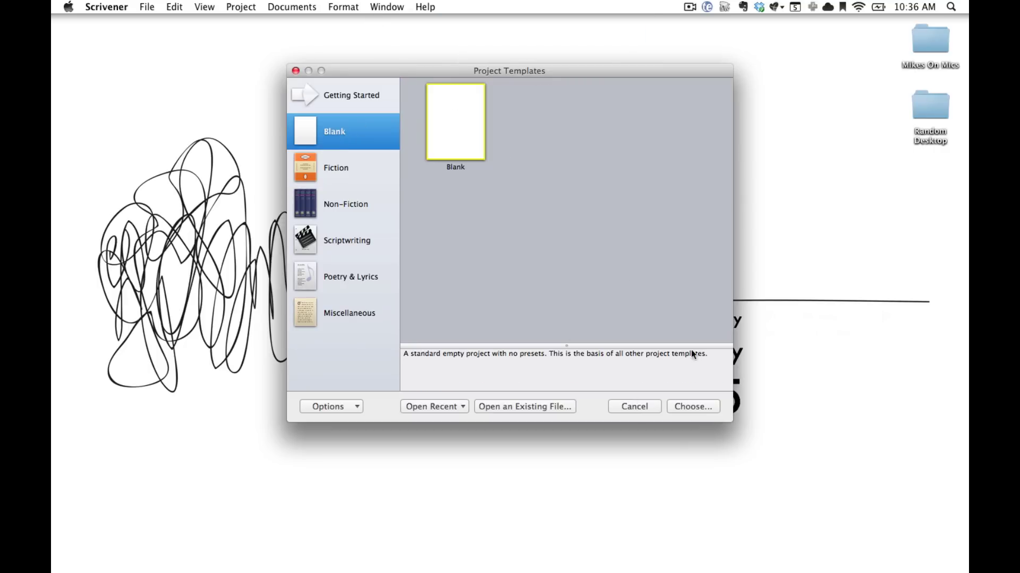
{"action": "left_click", "coordinate": [708, 407]}
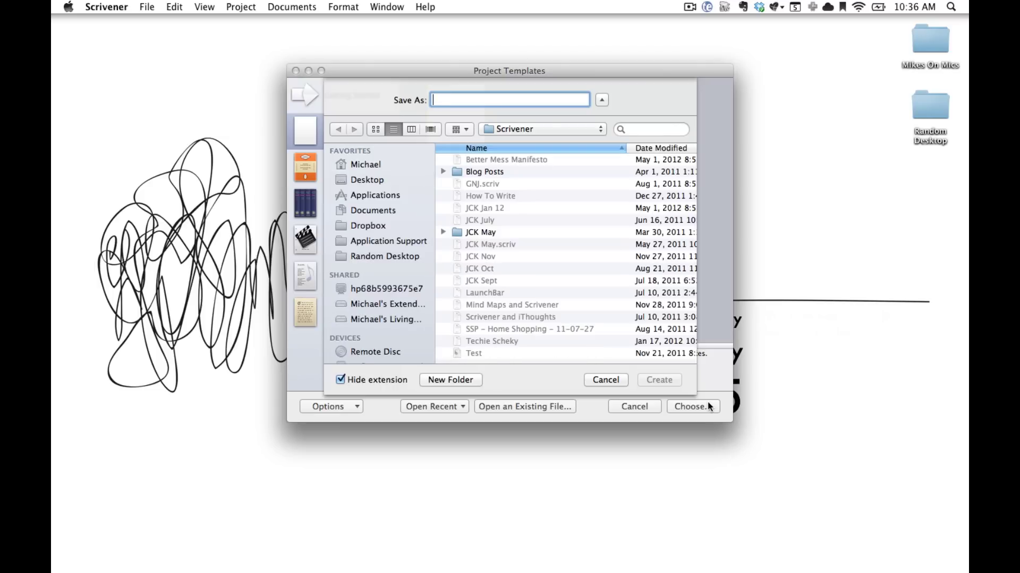
{"action": "type", "text": "Scrivener to iThoughts"}
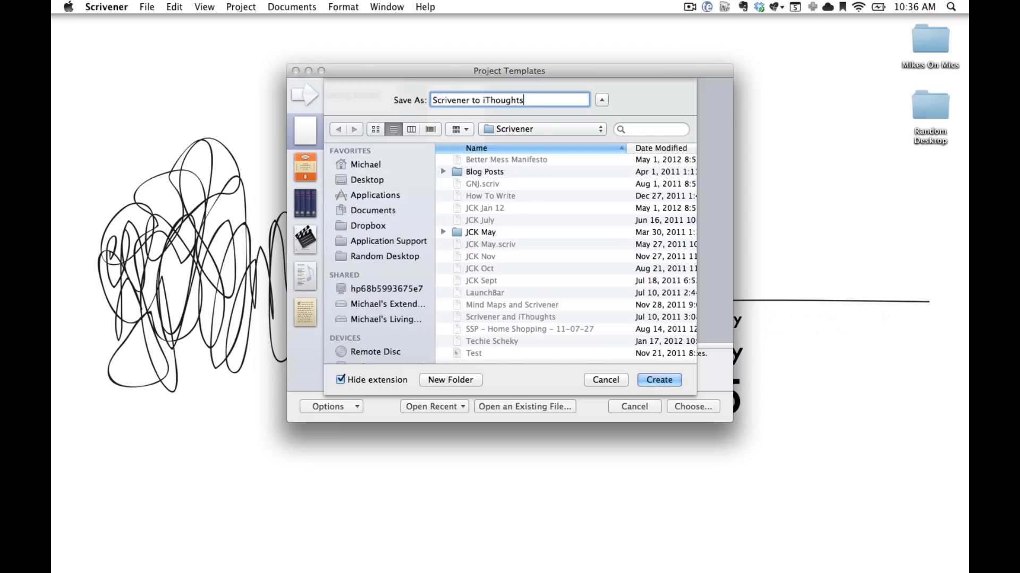
{"action": "left_click", "coordinate": [671, 378]}
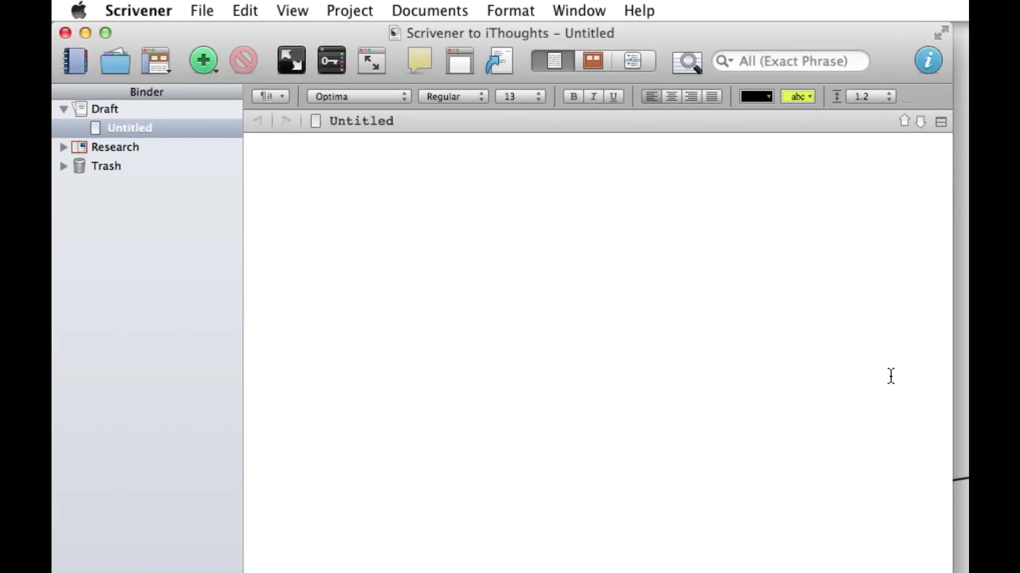
- Paste the copied blog draft into the project's untitled document
{"action": "key", "text": "super+v"}
{"action": "scroll", "coordinate": [672, 383], "scroll_direction": "up", "scroll_amount": 15}
{"action": "scroll", "coordinate": [672, 382], "scroll_direction": "down", "scroll_amount": 2}
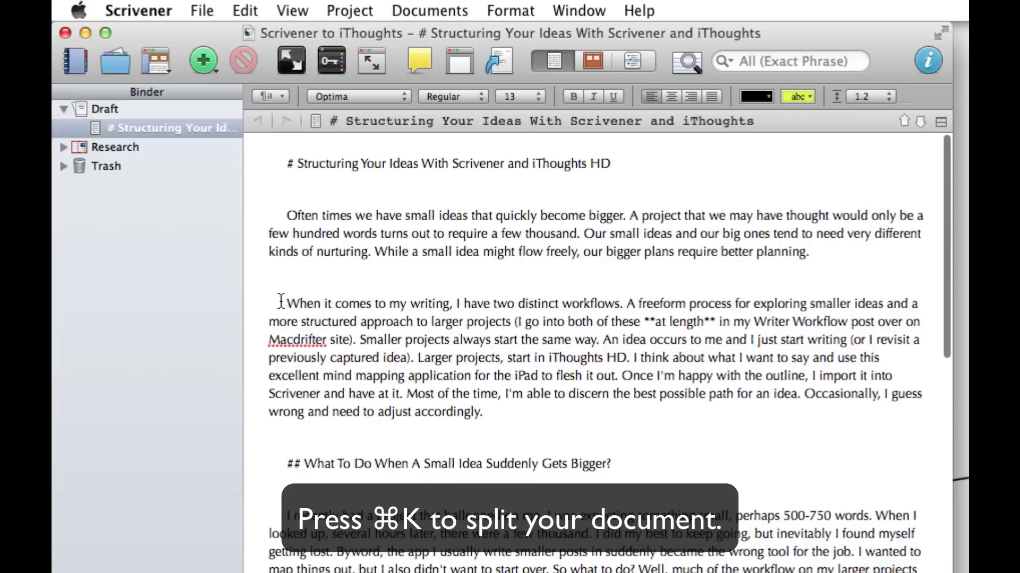
- Split the document before the paragraph starting "When it comes to my writing" and title the new part "Two Workflows"
{"action": "left_click", "coordinate": [281, 302]}
{"action": "key", "text": "super+k"}
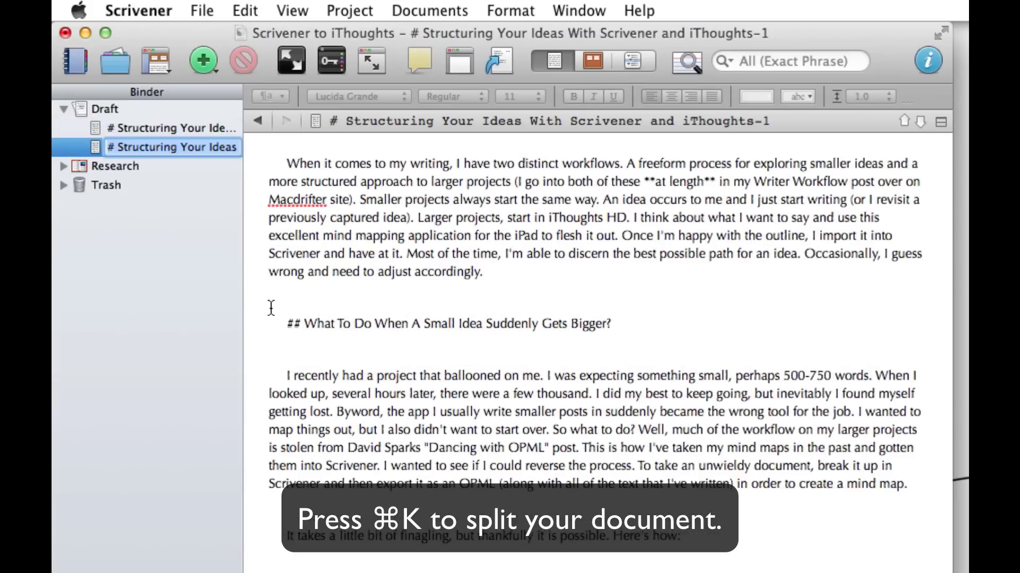
{"action": "type", "text": "Two Workflows"}
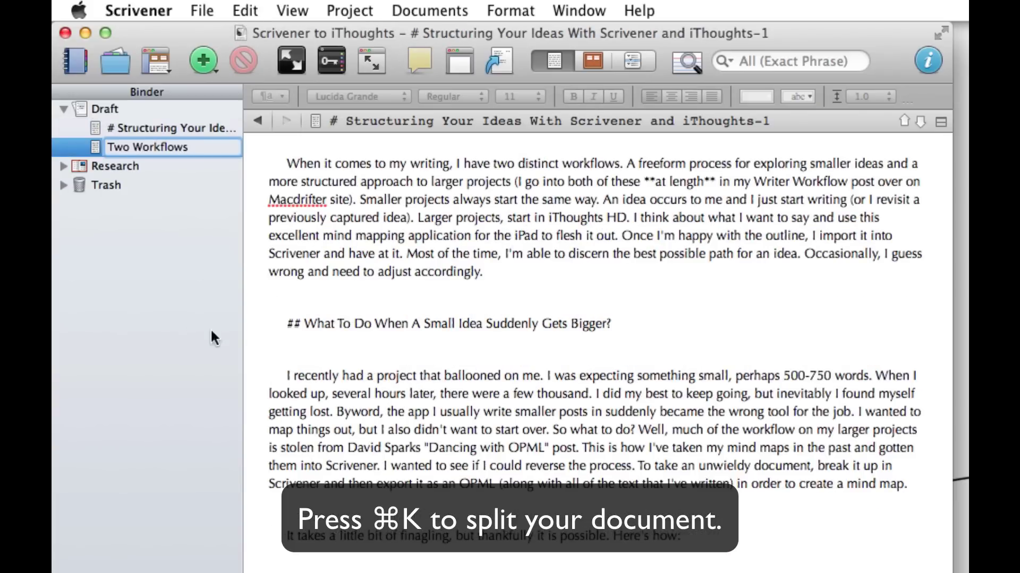
{"action": "key", "text": "Return"}
- Split the text at the heading "What To Do When A Small Idea Suddenly Gets Bigger?" and title it "When Ideas Get Bigger"
{"action": "key", "text": "super+k"}
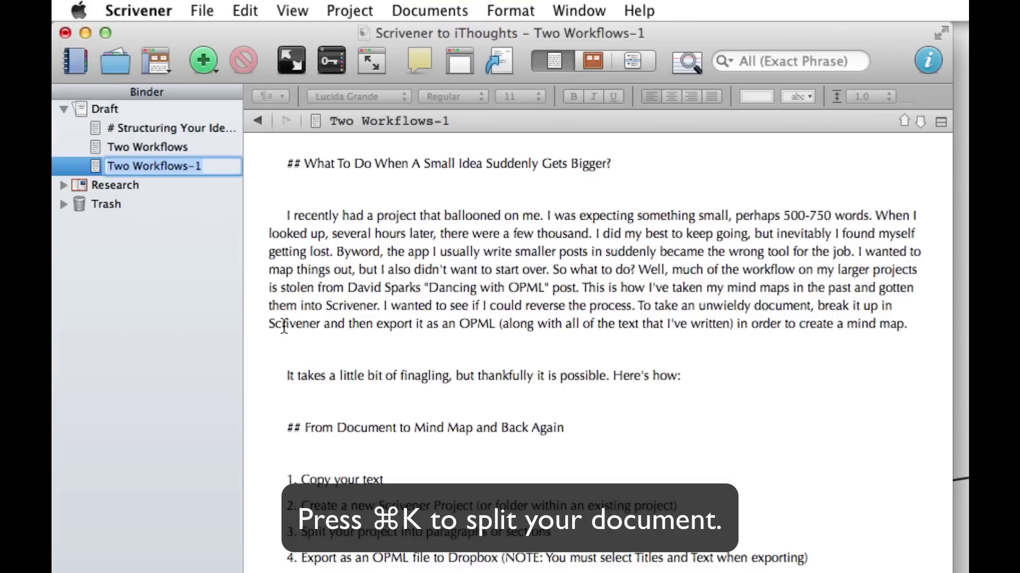
{"action": "type", "text": "When "}
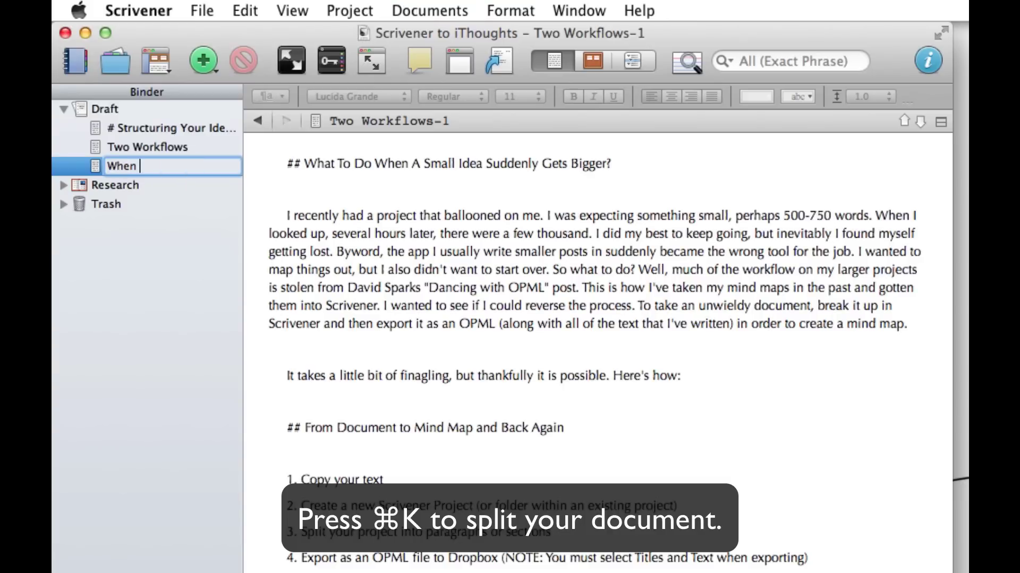
{"action": "type", "text": "Ideas Get Bigger"}
- Split the text at the heading "From Document to Mind Map and Back Again" and title the new part "How To"
{"action": "left_click", "coordinate": [270, 429]}
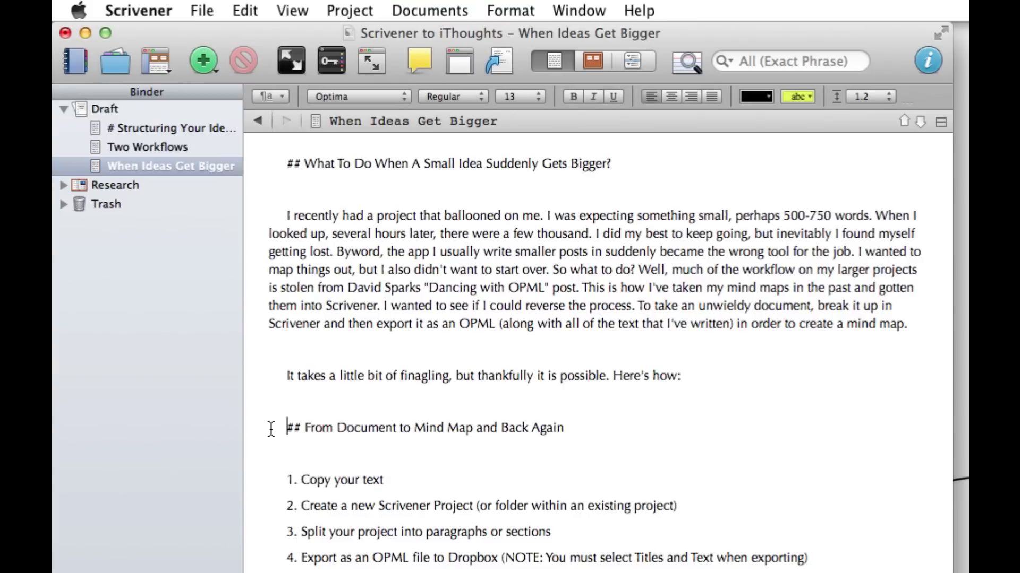
{"action": "key", "text": "super+k"}
{"action": "type", "text": "How To"}
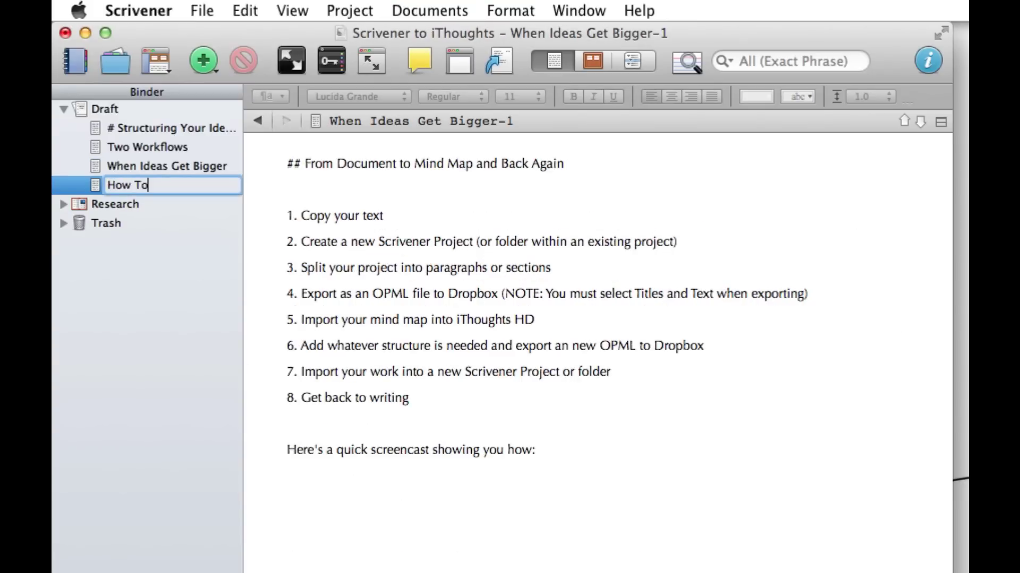
- Split off the closing line "Here's a quick screencast showing you how:" and title the new part "Screencast"
{"action": "left_click", "coordinate": [277, 450]}
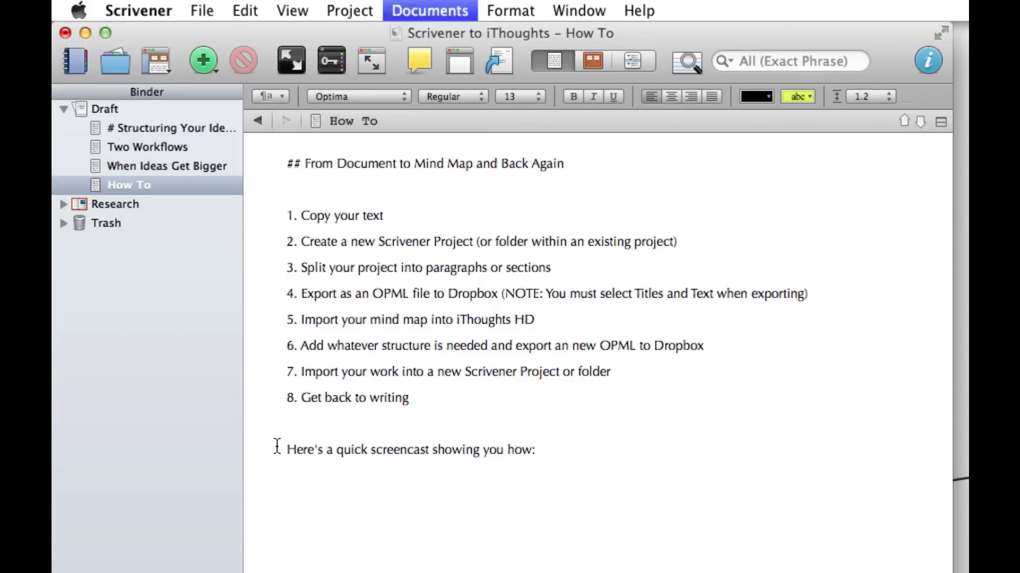
{"action": "key", "text": "super+k"}
{"action": "type", "text": "Screencast"}
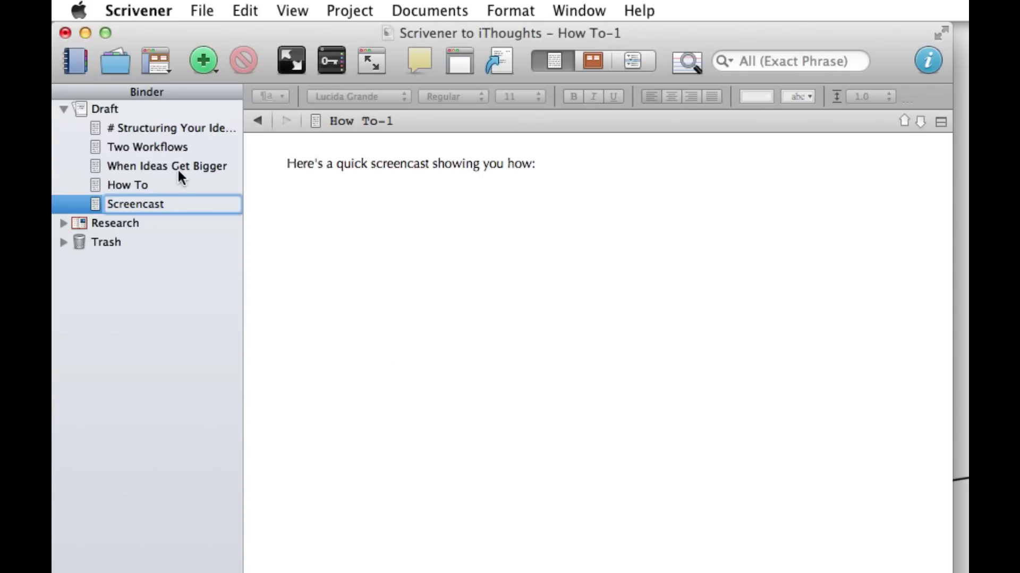
- Rename the first document in the Draft folder, the one beginning "# Structuring Your Ideas", as "Intro"
{"action": "double_click", "coordinate": [180, 131]}
{"action": "type", "text": "Intro"}
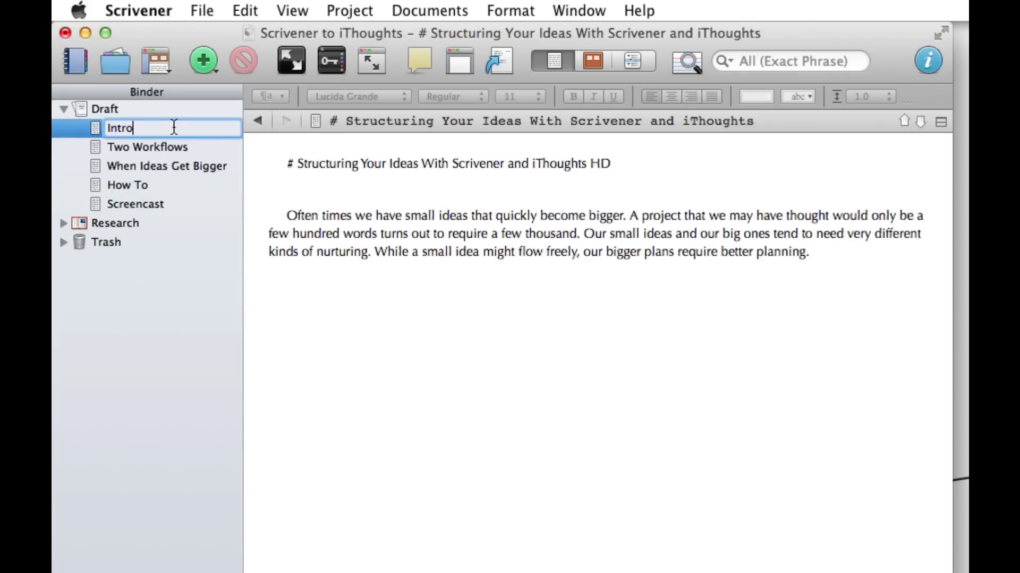
{"action": "left_click", "coordinate": [159, 207]}
- Show the whole Draft as one continuous text and export it as an OPML file named "Scrivener to iThoughts" with titles and text
{"action": "left_click", "coordinate": [102, 109]}
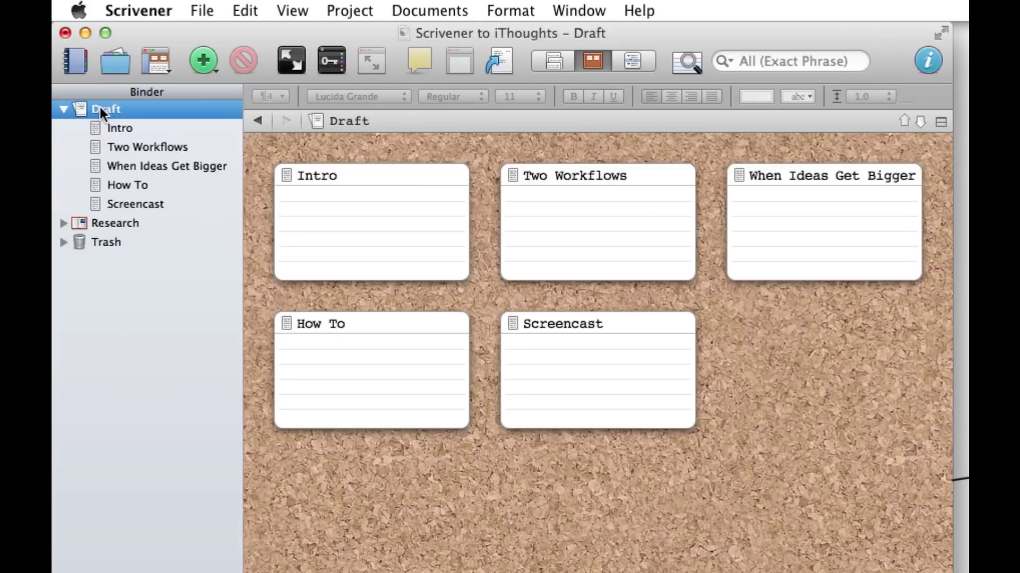
{"action": "left_click", "coordinate": [555, 62]}
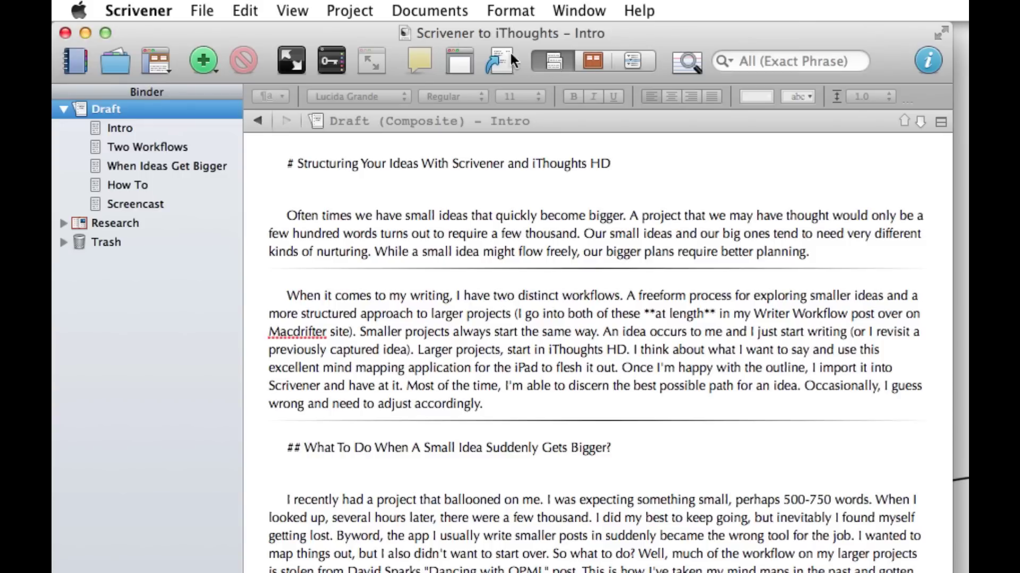
{"action": "left_click", "coordinate": [212, 11]}
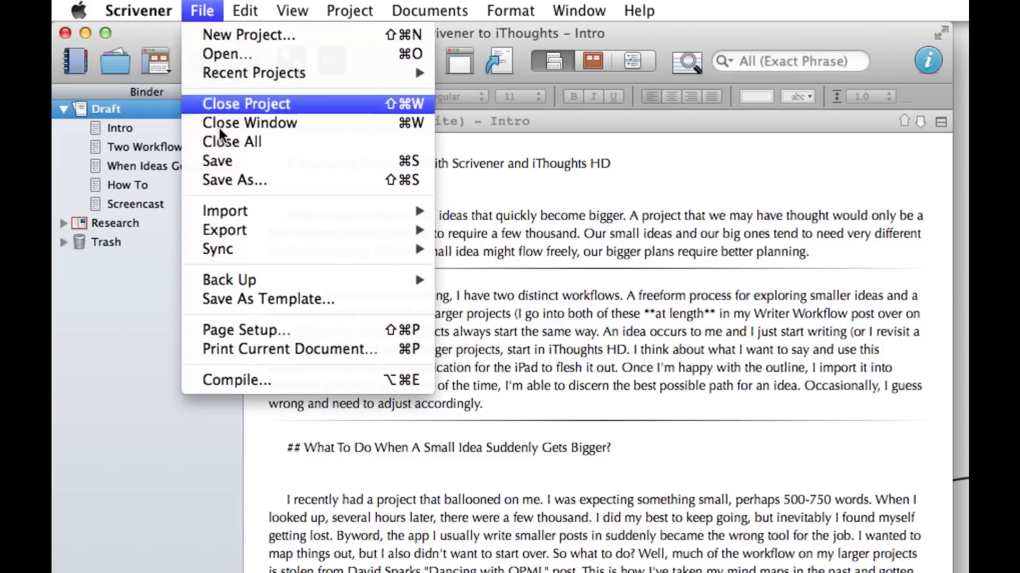
{"action": "mouse_move", "coordinate": [232, 229]}
{"action": "left_click", "coordinate": [460, 263]}
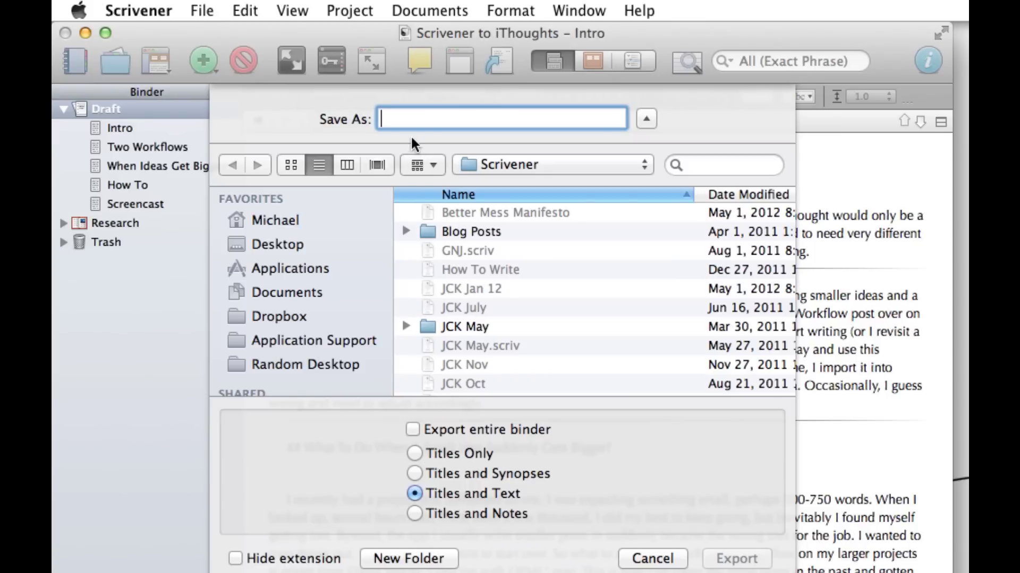
{"action": "type", "text": "Scri"}
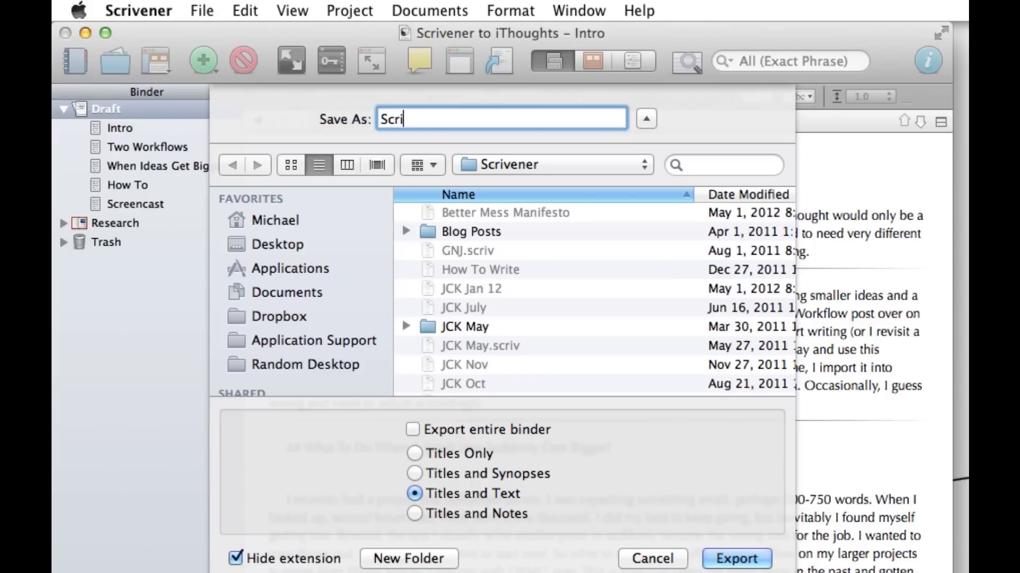
{"action": "type", "text": "vener to iThoughts"}
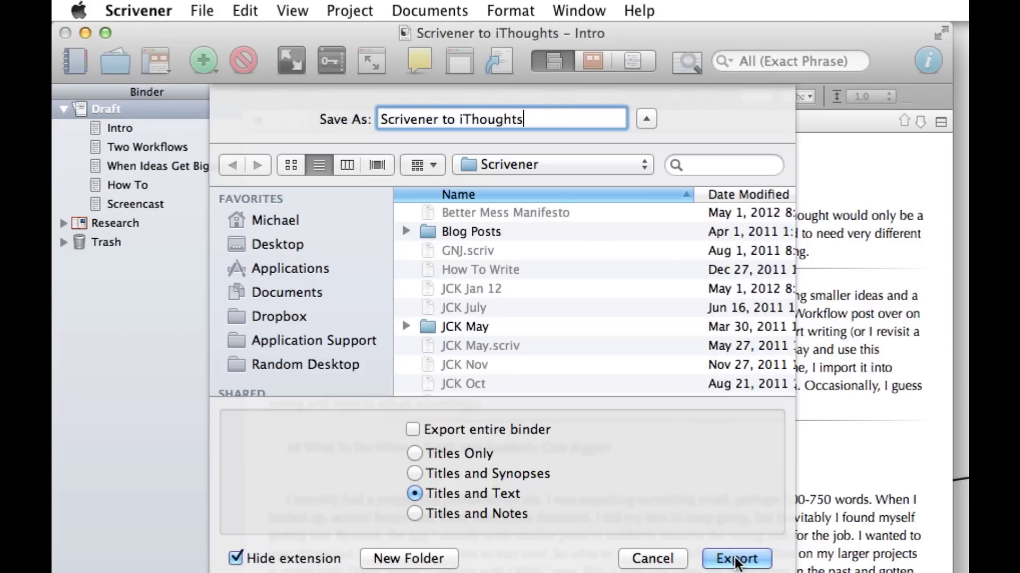
{"action": "left_click", "coordinate": [735, 558]}
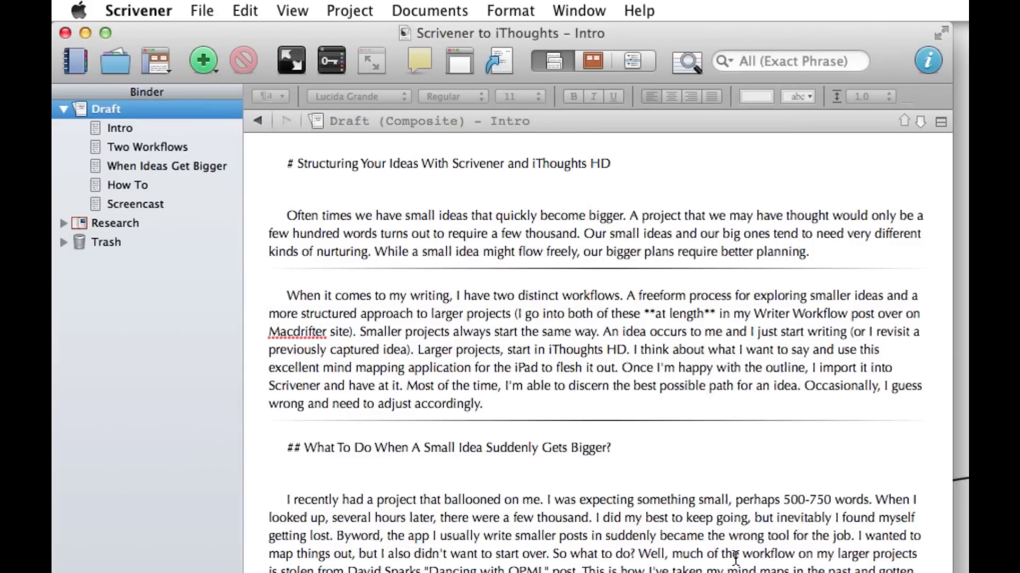
- Close the Scrivener project and dismiss the Project Templates window
{"action": "key", "text": "super+w"}
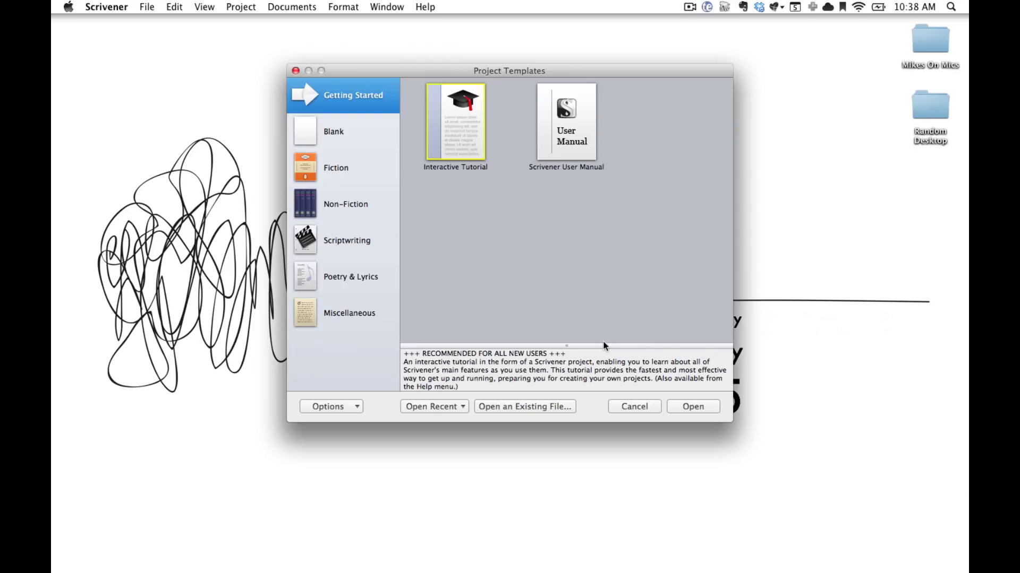
{"action": "left_click", "coordinate": [642, 411]}
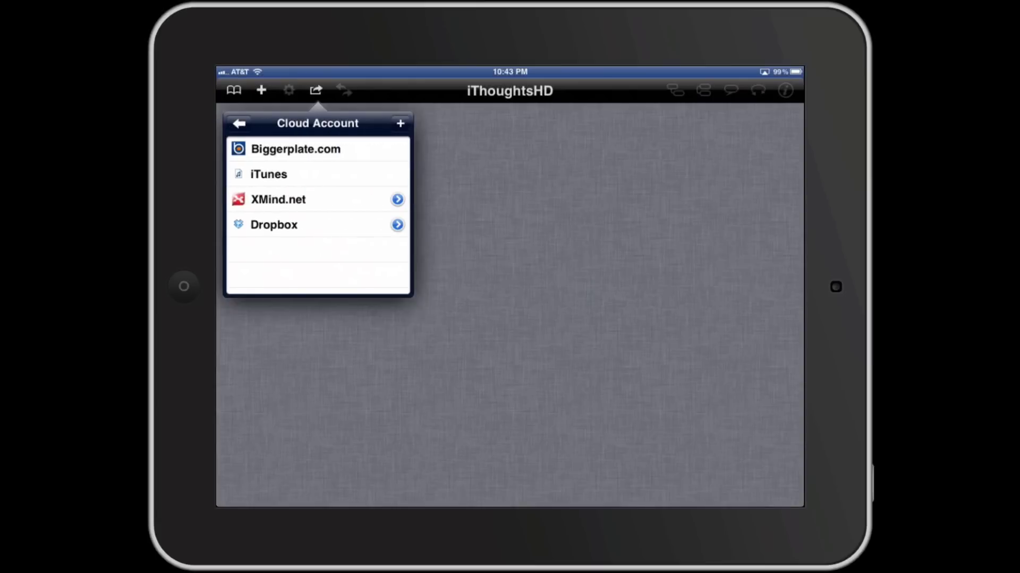
- In iThoughtsHD, download the exported "Scrivener to iThoughts" file from the cloud into the local Maps folder
{"action": "left_click", "coordinate": [281, 225]}
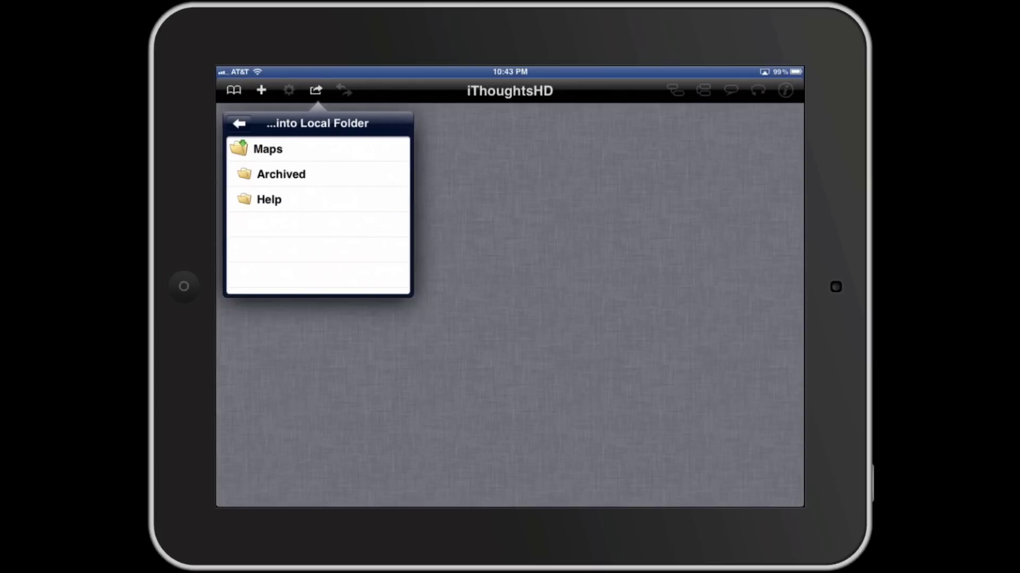
{"action": "left_click", "coordinate": [268, 149]}
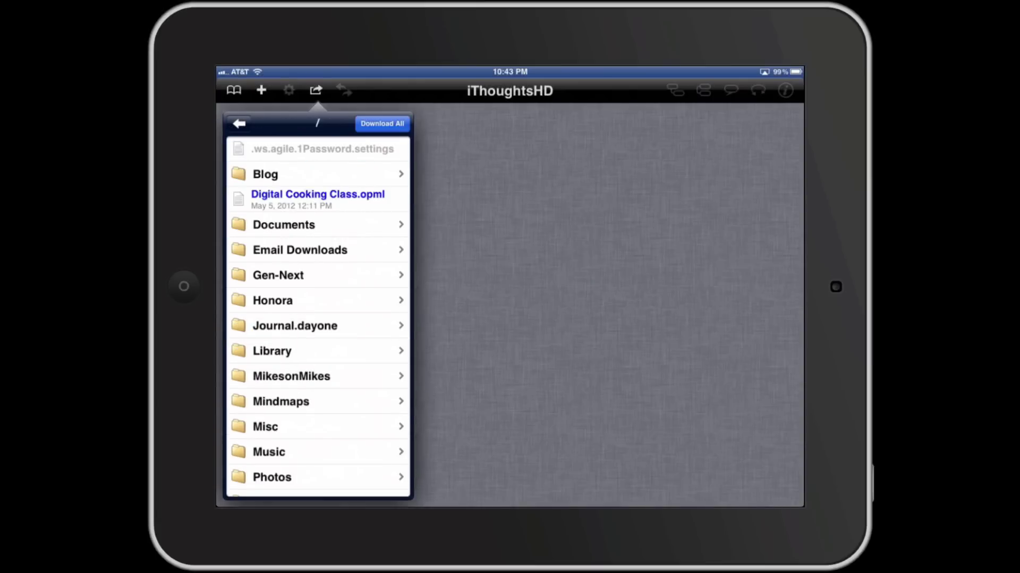
{"action": "scroll", "coordinate": [317, 319], "scroll_direction": "down", "scroll_amount": 3}
{"action": "left_click", "coordinate": [298, 425]}
{"action": "left_click", "coordinate": [318, 169]}
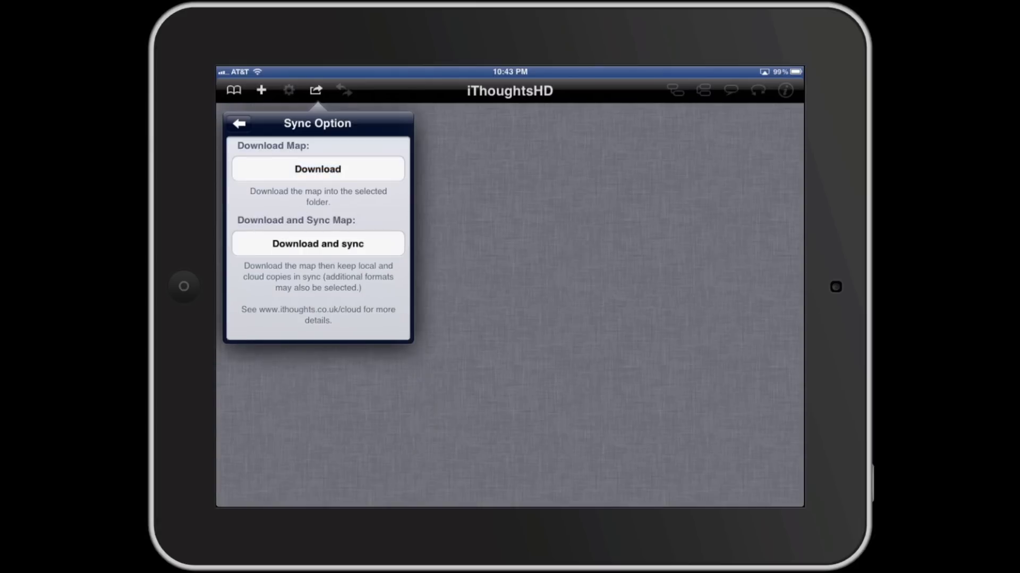
{"action": "left_click", "coordinate": [318, 224]}
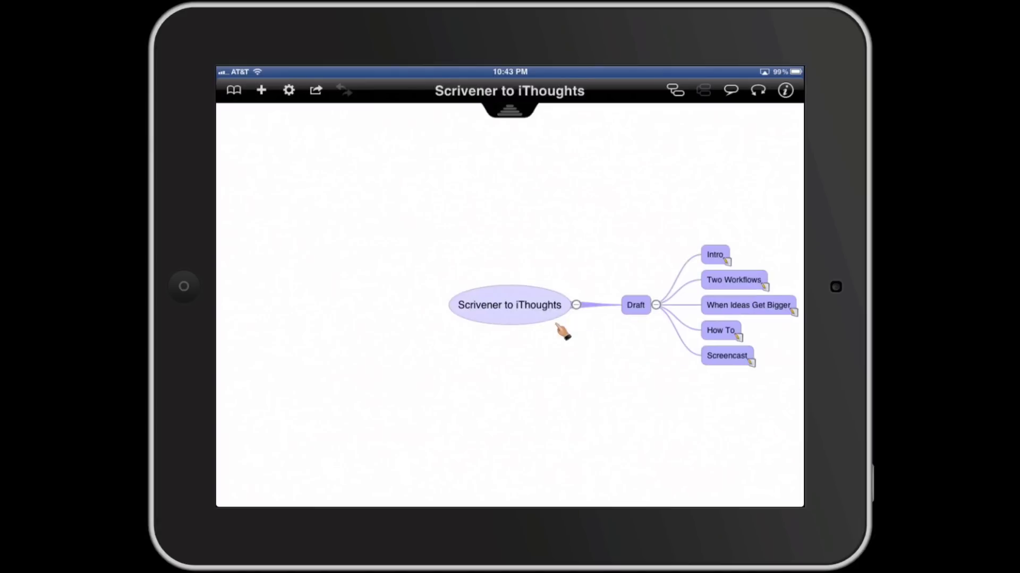
- Select the Draft topic in the imported mind map
{"action": "left_click_drag", "start_coordinate": [561, 331], "coordinate": [413, 336]}
{"action": "double_click", "coordinate": [493, 311]}
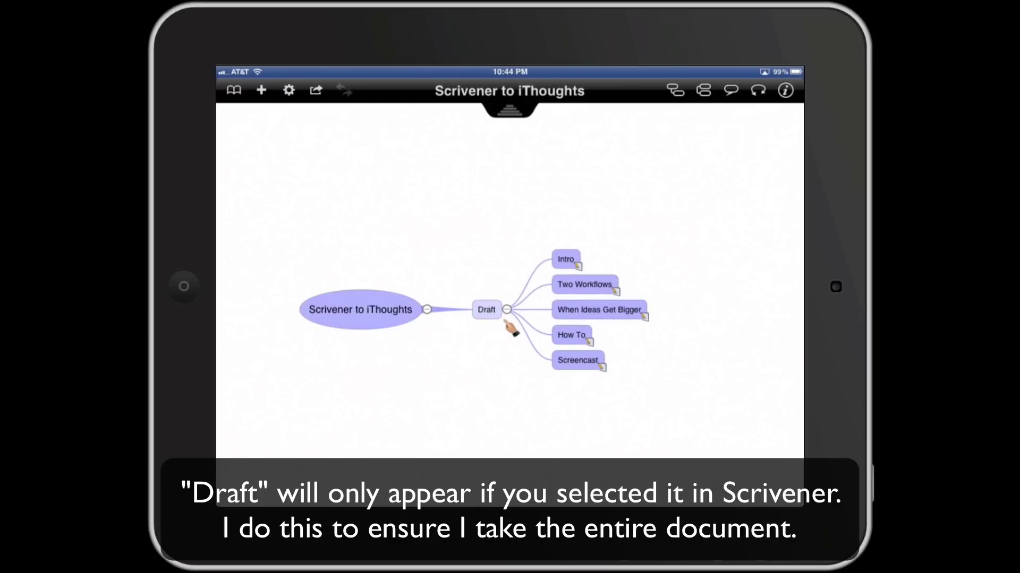
- Remove the Draft topic from the mind map so its five sections attach directly to the central "Scrivener to iThoughts" topic
{"action": "key", "text": "BackSpace"}
{"action": "key", "text": "BackSpace"}
{"action": "key", "text": "BackSpace"}
{"action": "key", "text": "BackSpace"}
{"action": "key", "text": "BackSpace"}
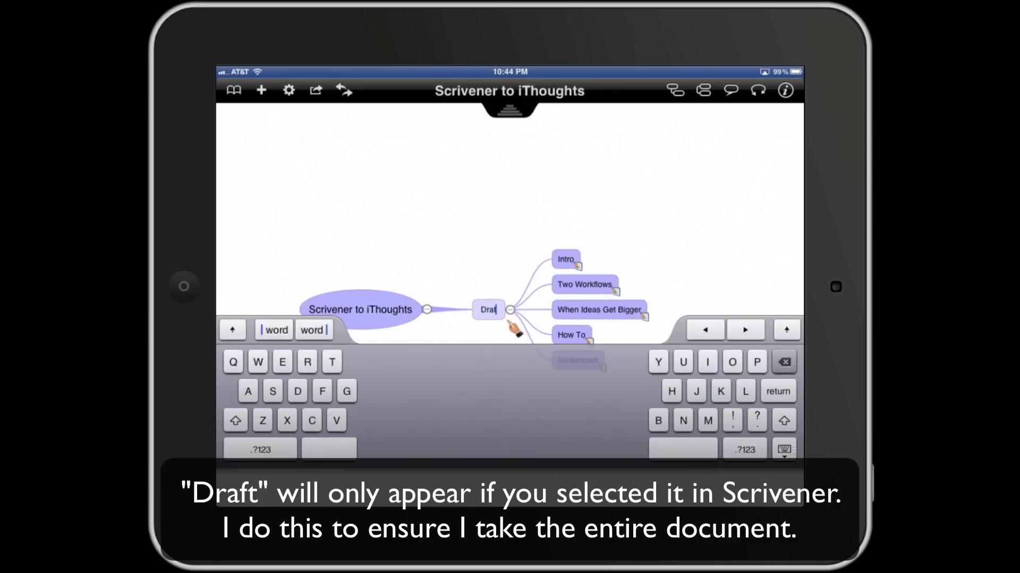
{"action": "key", "text": "BackSpace"}
{"action": "left_click_drag", "start_coordinate": [409, 334], "coordinate": [424, 291]}
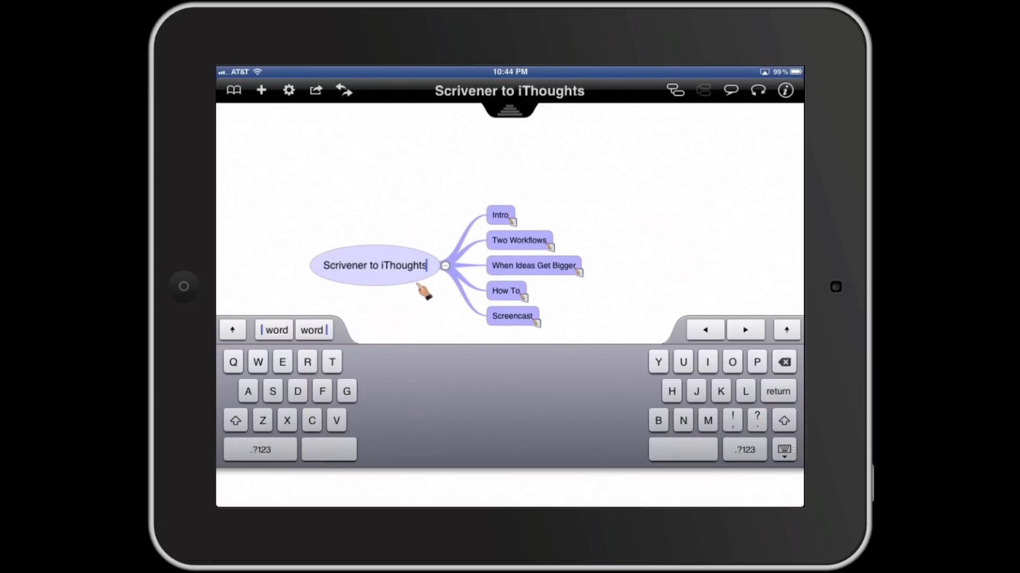
- Review the note text attached to the Intro, When Ideas Get Bigger, How To and Screencast topics, resizing the note area
{"action": "left_click", "coordinate": [509, 218]}
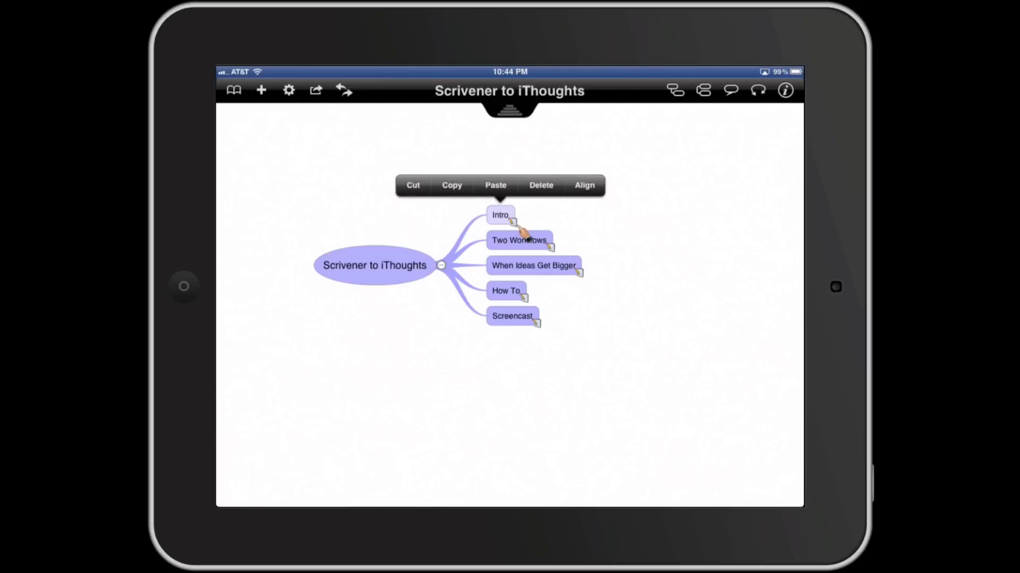
{"action": "left_click", "coordinate": [513, 222]}
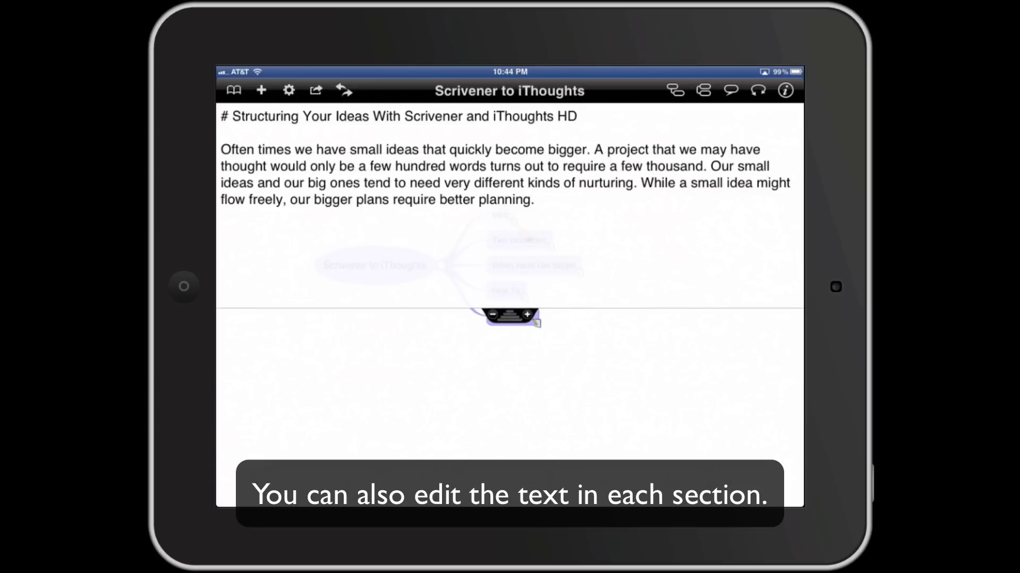
{"action": "left_click_drag", "start_coordinate": [509, 314], "coordinate": [509, 231]}
{"action": "left_click", "coordinate": [552, 266]}
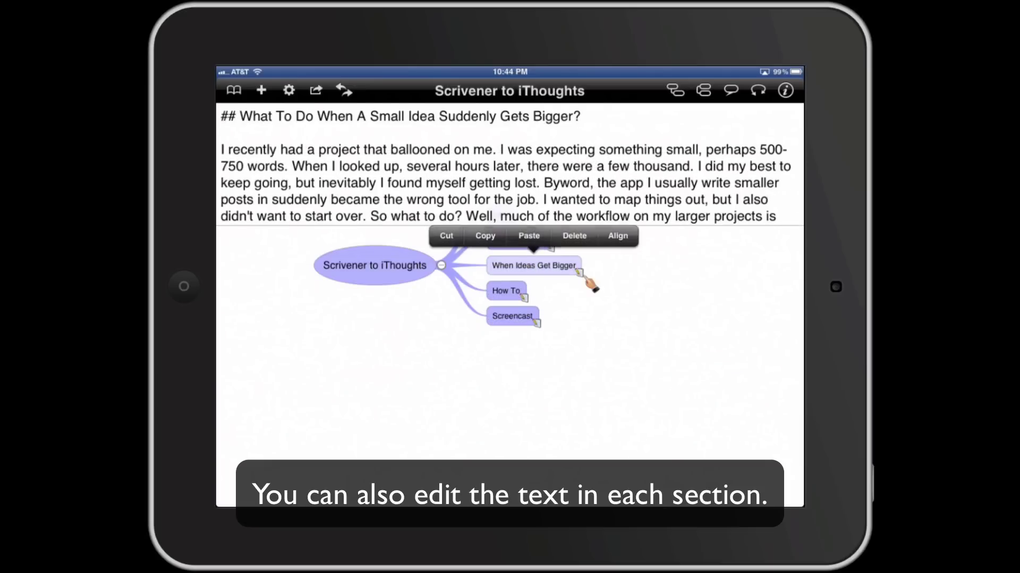
{"action": "left_click", "coordinate": [523, 296]}
{"action": "left_click", "coordinate": [523, 295]}
{"action": "left_click", "coordinate": [543, 329]}
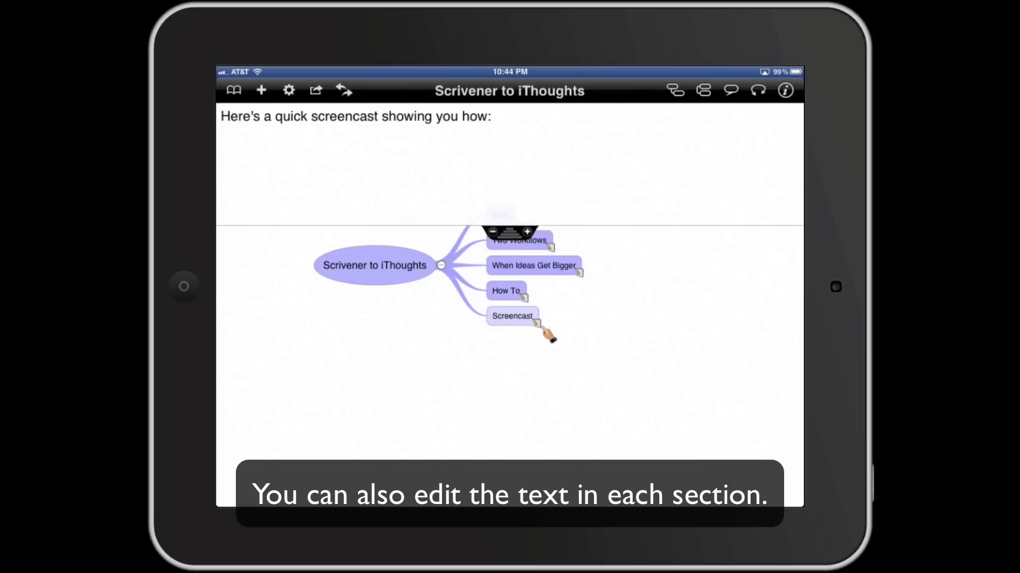
{"action": "left_click", "coordinate": [541, 327]}
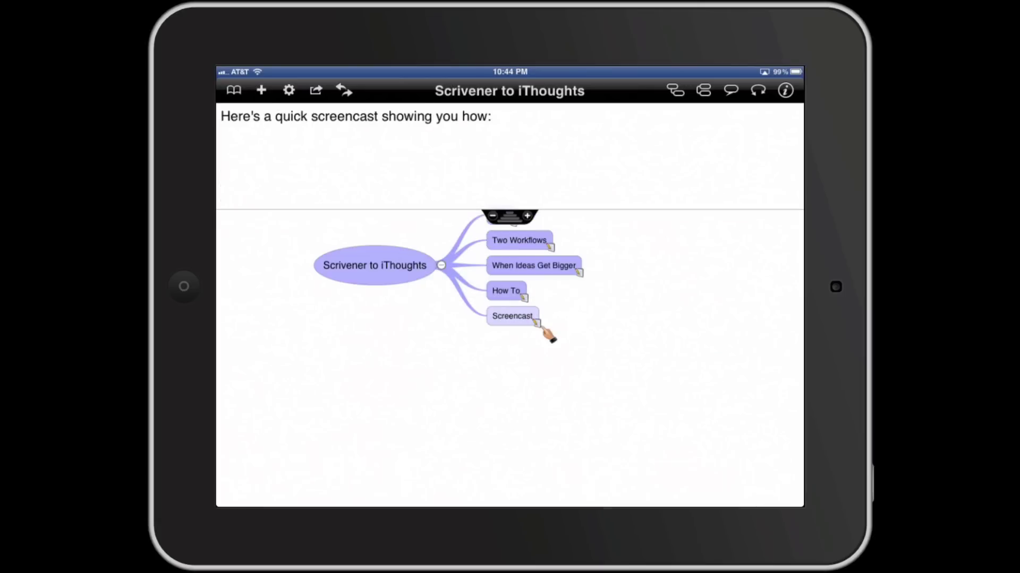
- Add a new topic named "Outro" after Screencast at the same level
{"action": "mouse_move", "coordinate": [533, 311]}
{"action": "left_mouse_down"}
{"action": "mouse_move", "coordinate": [546, 281]}
{"action": "mouse_move", "coordinate": [542, 319]}
{"action": "left_mouse_up"}
{"action": "key", "text": "Return"}
{"action": "type", "text": "Outro."}
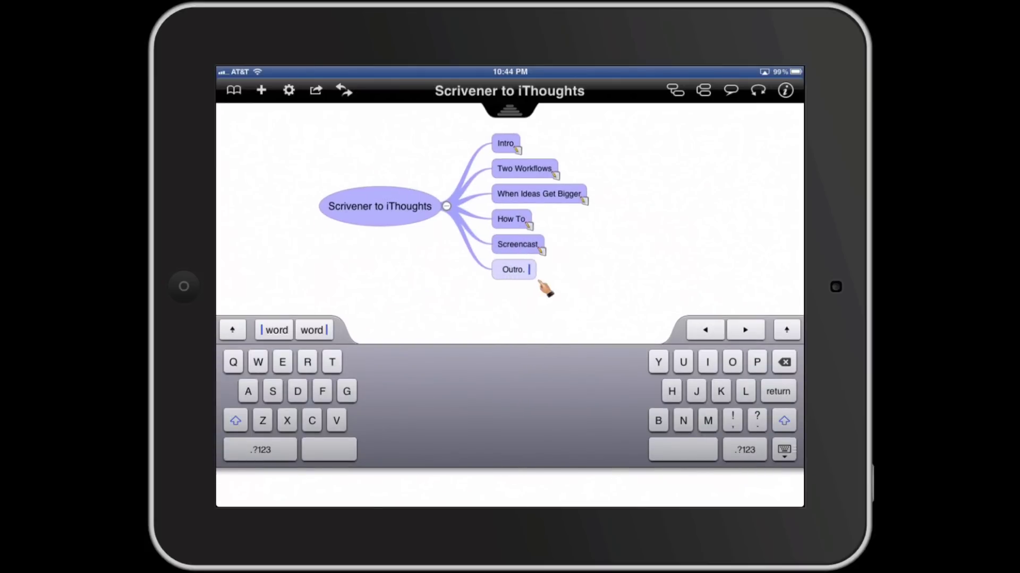
- Add the subtopics "Easy to get lost in big projects" and "Taking a step back helps" under Outro
{"action": "key", "text": "space"}
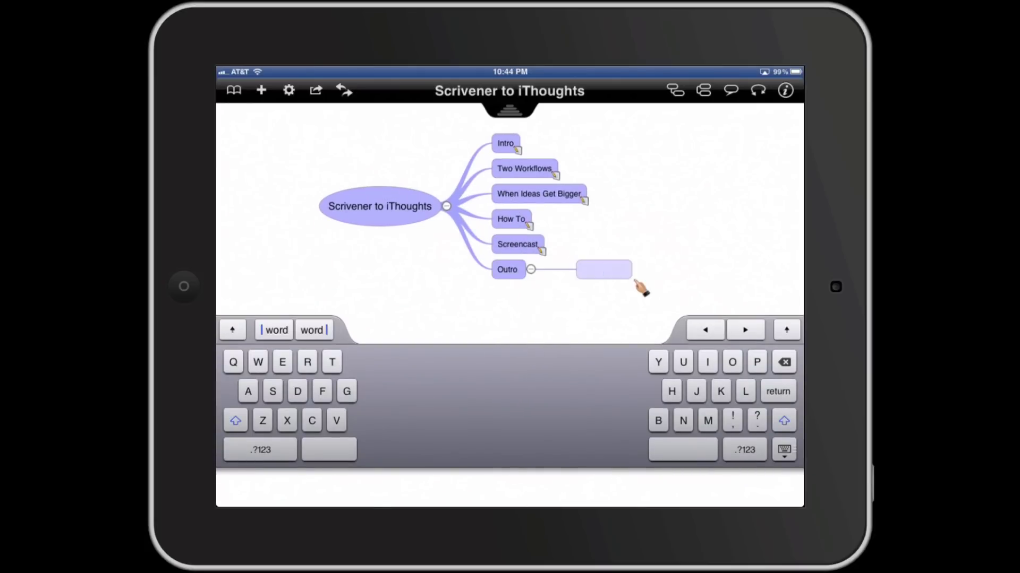
{"action": "type", "text": "Easy to get lost in big projects"}
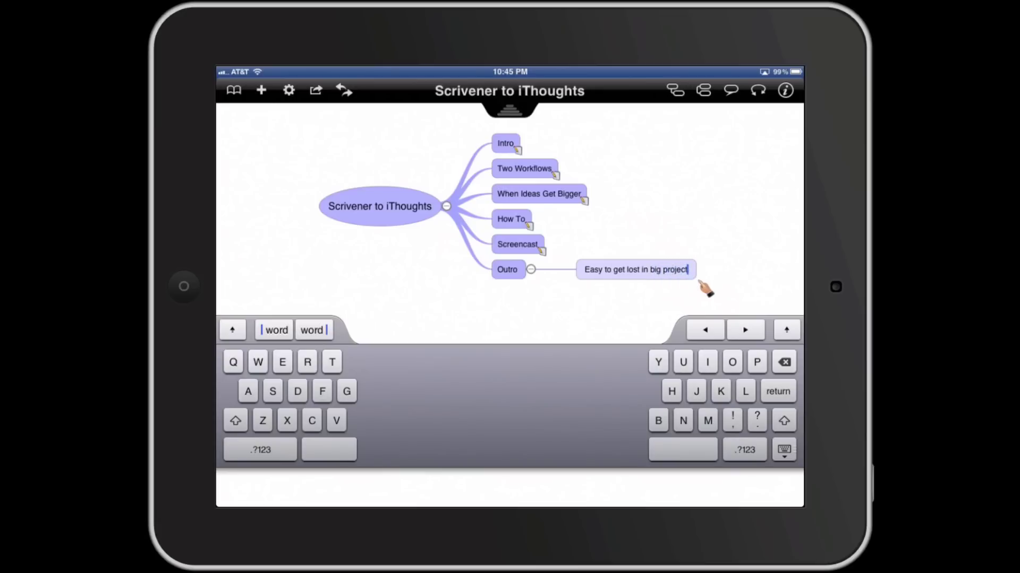
{"action": "key", "text": "Return"}
{"action": "type", "text": "Taking a step back helps"}
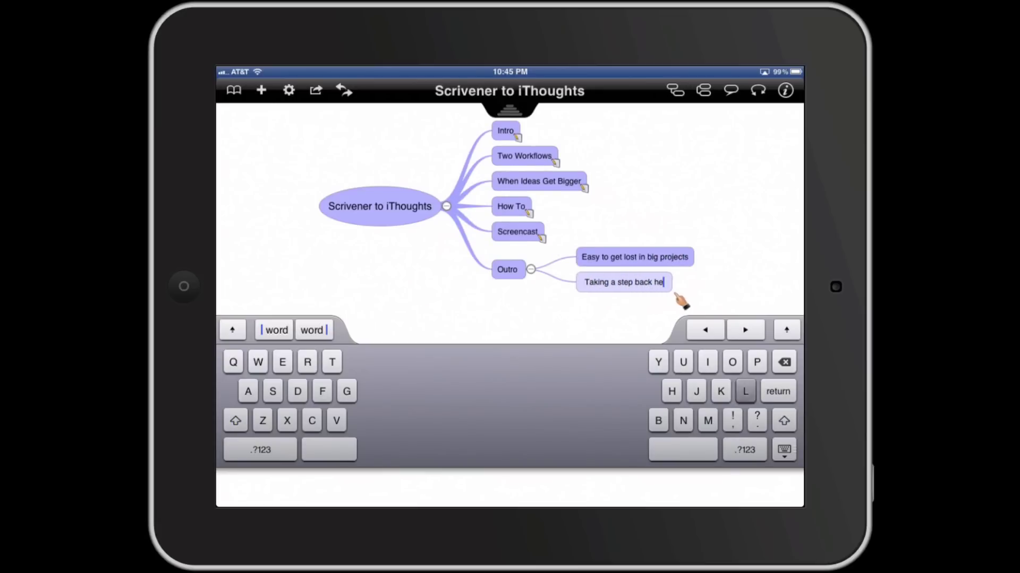
- Add the subtopics "Add structure" and "Rethink your approach" under "Taking a step back helps"
{"action": "key", "text": "Tab"}
{"action": "type", "text": "Add structure"}
{"action": "key", "text": "Return"}
{"action": "type", "text": "Rethi"}
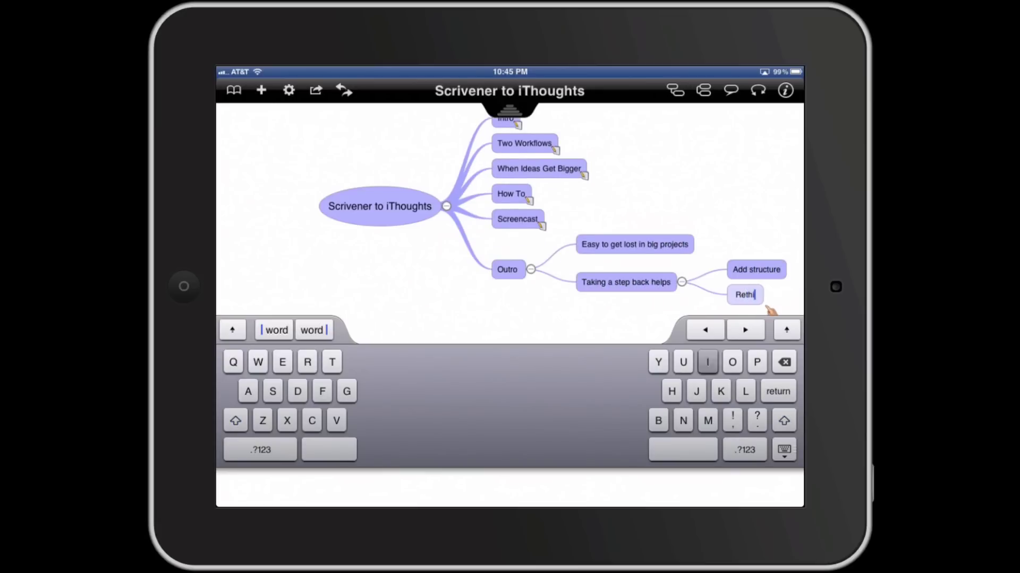
{"action": "type", "text": "nk your approach"}
- Add a third subtopic "Suggestions?" under Outro, following "Taking a step back helps"
{"action": "left_click", "coordinate": [417, 296]}
{"action": "key", "text": "Return"}
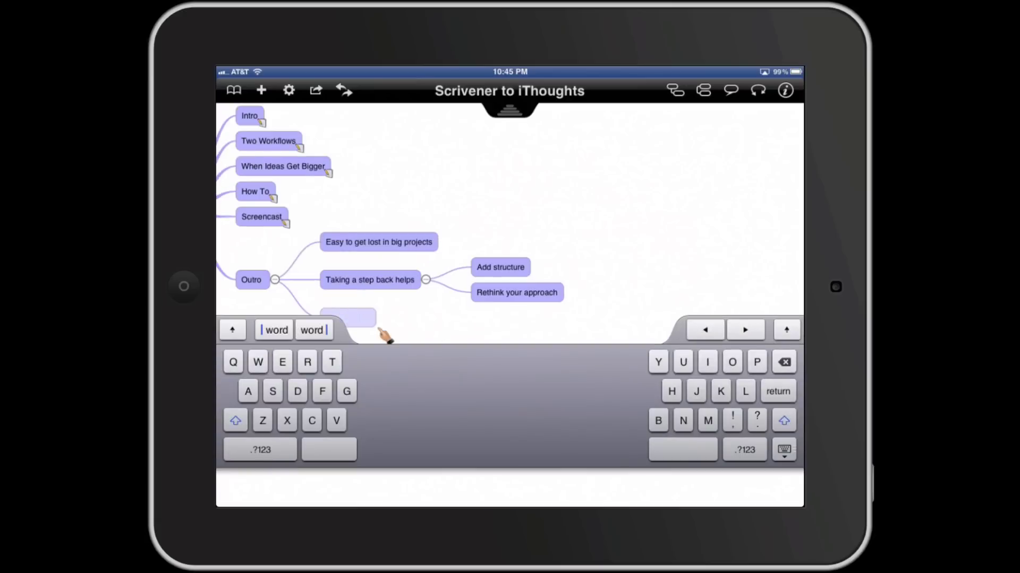
{"action": "type", "text": "Suggestions?"}
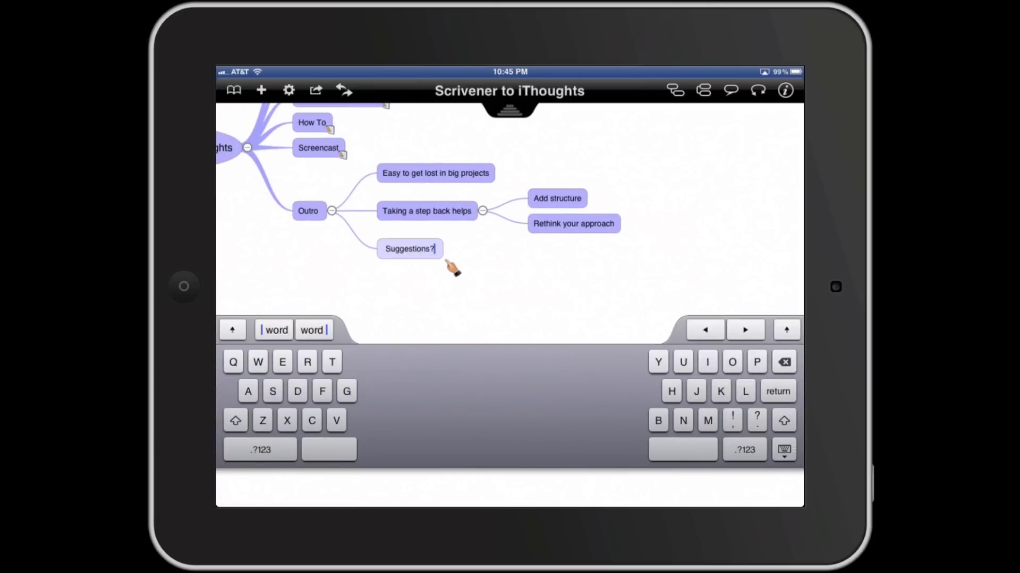
{"action": "key", "text": "Return"}
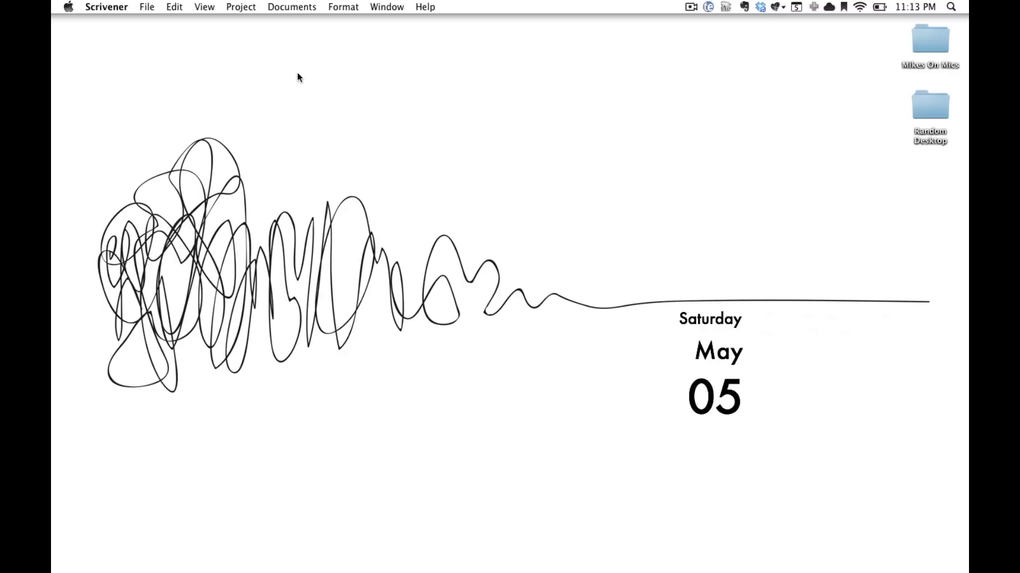
- Switch to Scrivener on the Mac and open the recent project "Scrivener to iThoughts.scriv"
{"action": "key", "text": "super+space"}
{"action": "type", "text": "scrive"}
{"action": "key", "text": "Return"}
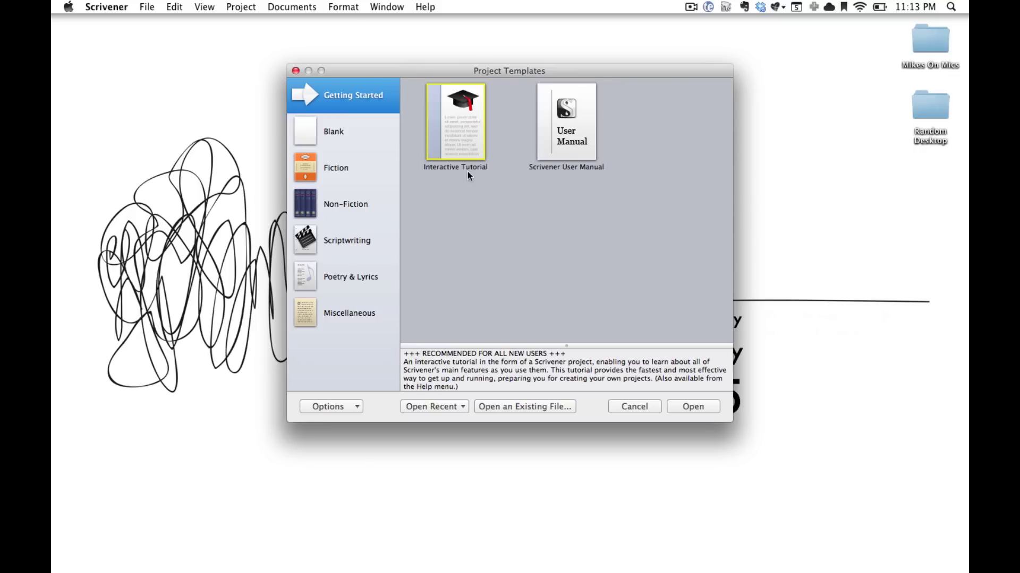
{"action": "left_click", "coordinate": [444, 405]}
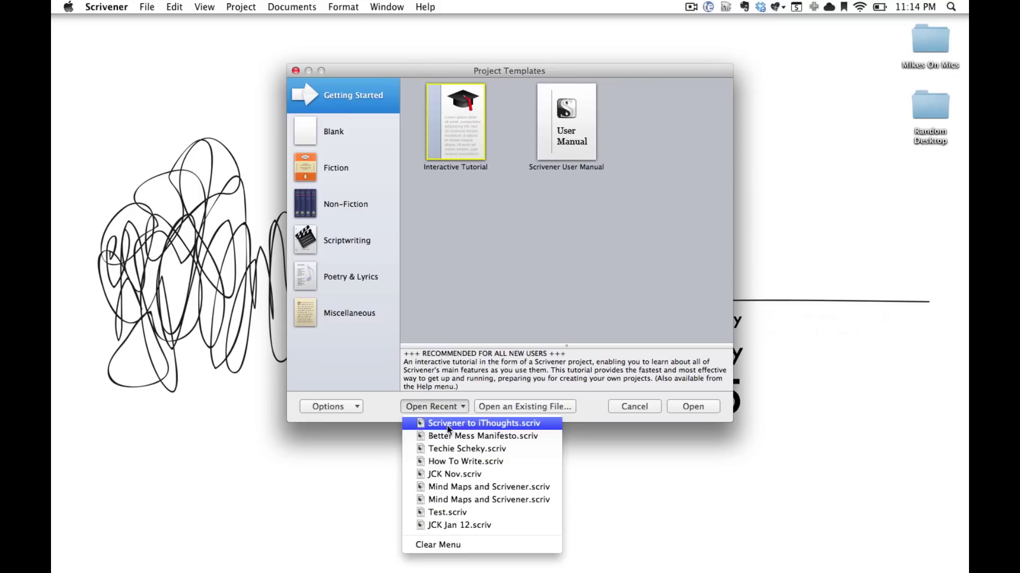
{"action": "left_click", "coordinate": [447, 423]}
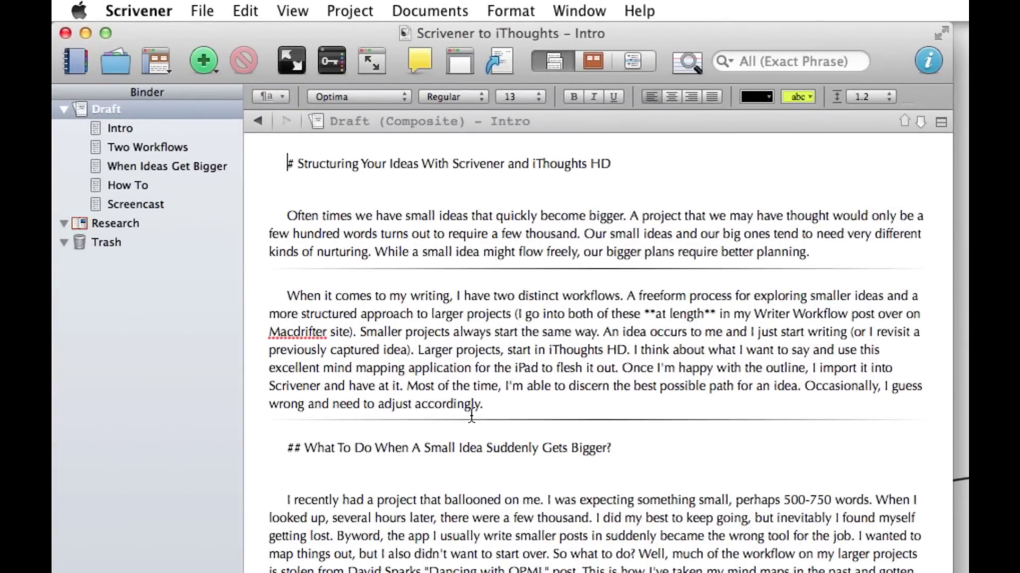
- Delete all five documents in the Draft folder, from Intro to Screencast
{"action": "left_click", "coordinate": [126, 129]}
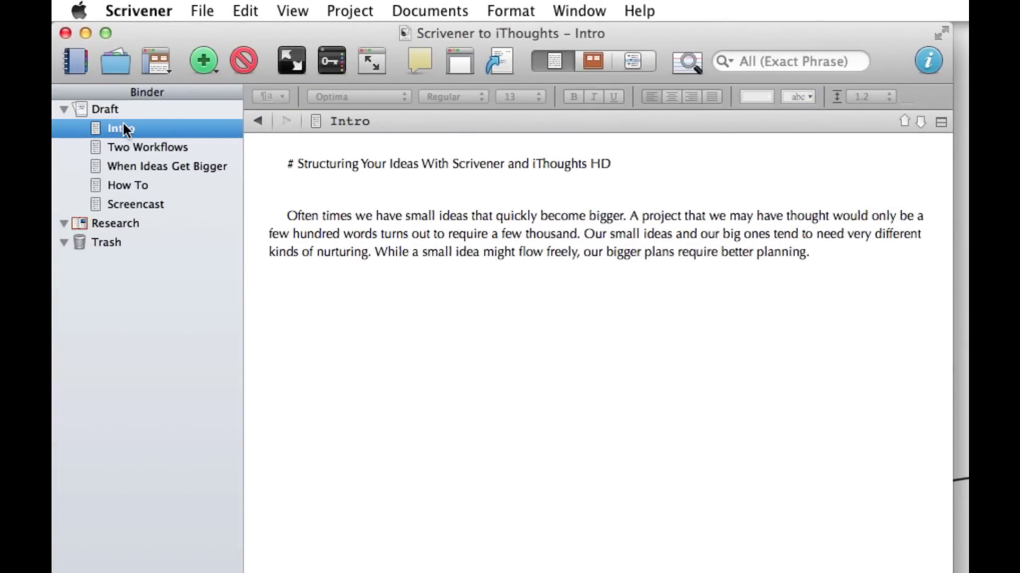
{"action": "left_click", "coordinate": [118, 204], "text": "shift"}
{"action": "right_click", "coordinate": [117, 204]}
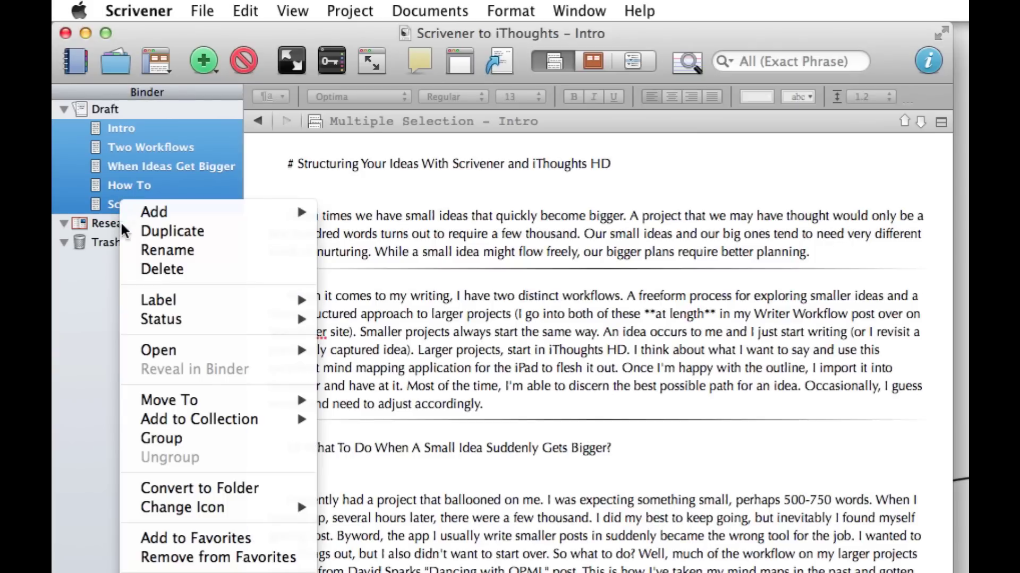
{"action": "left_click", "coordinate": [137, 270]}
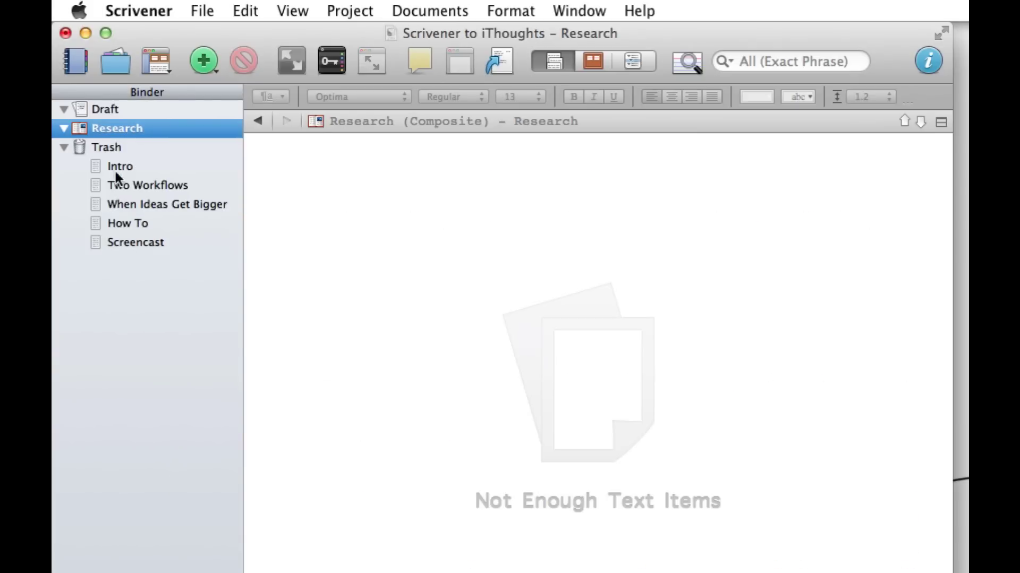
- Import "Scrivener to iThoughts.opml" from the Dropbox folder into Draft, with supported file types only
{"action": "left_click", "coordinate": [101, 109]}
{"action": "left_click", "coordinate": [215, 11]}
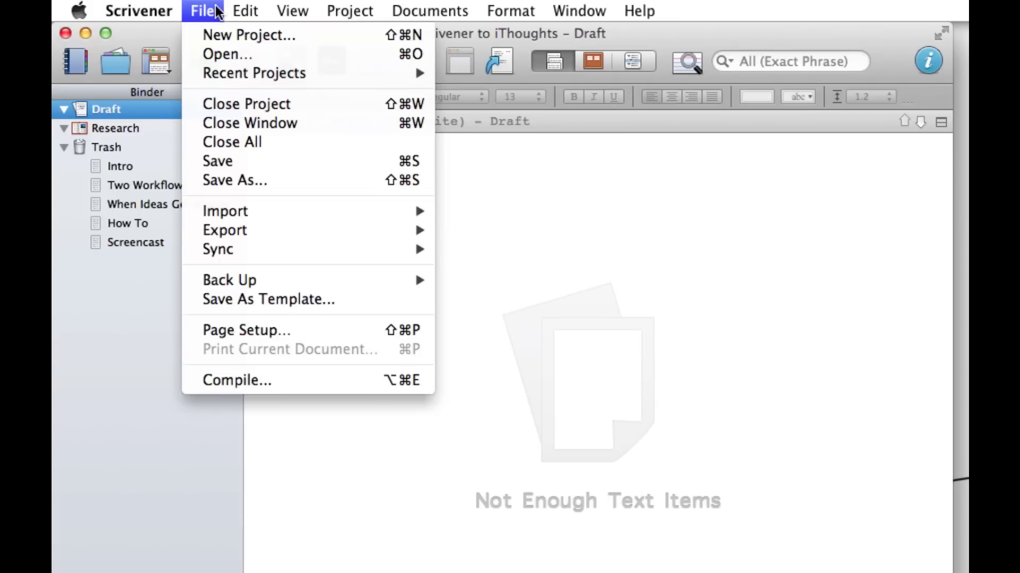
{"action": "mouse_move", "coordinate": [235, 205]}
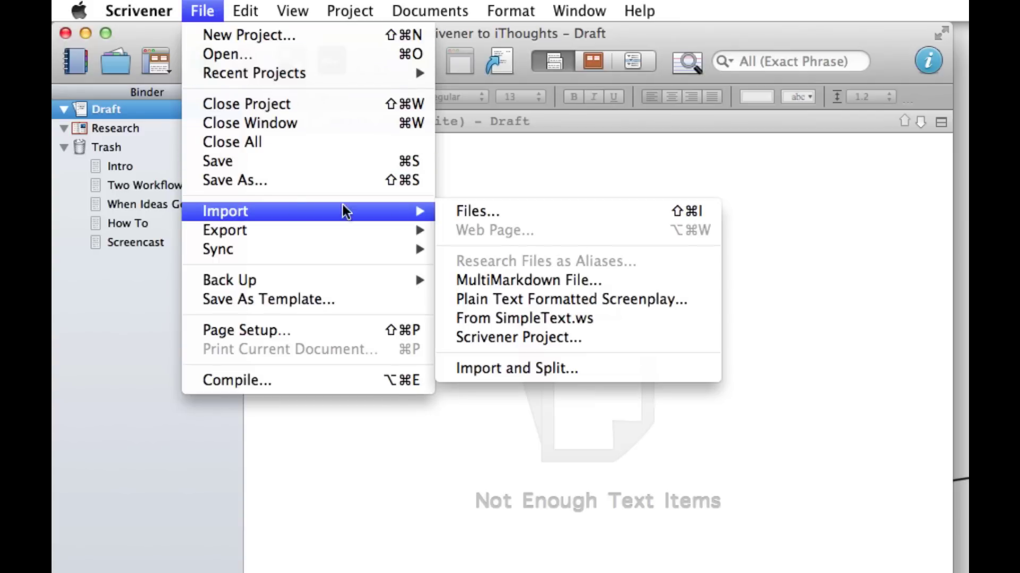
{"action": "left_click", "coordinate": [478, 213]}
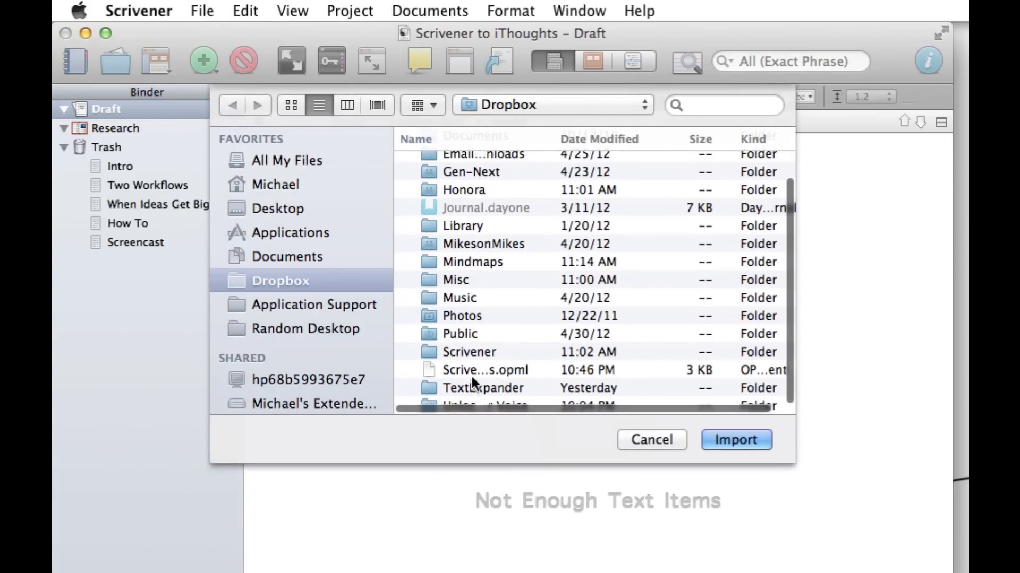
{"action": "double_click", "coordinate": [473, 368]}
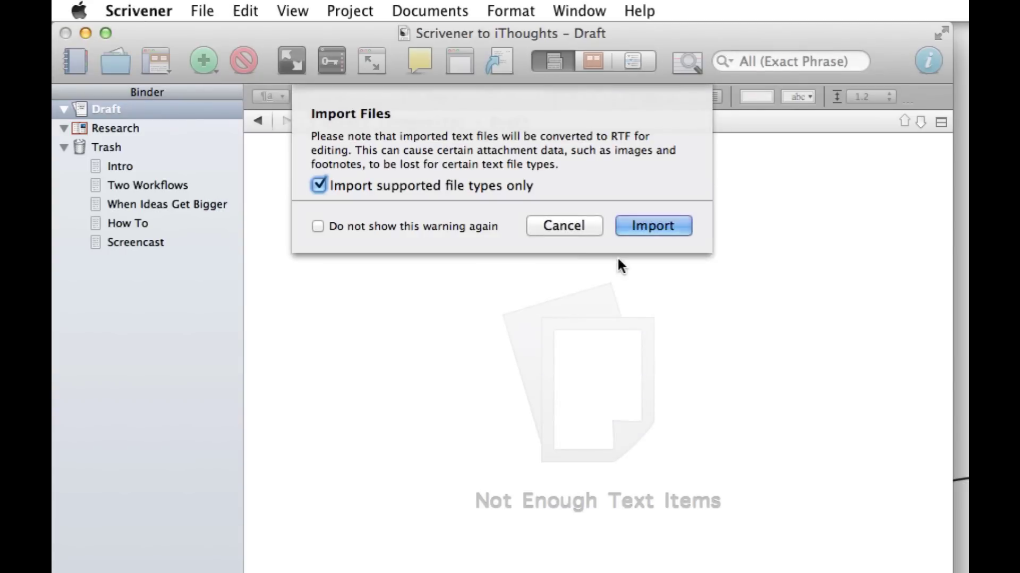
{"action": "left_click", "coordinate": [651, 225]}
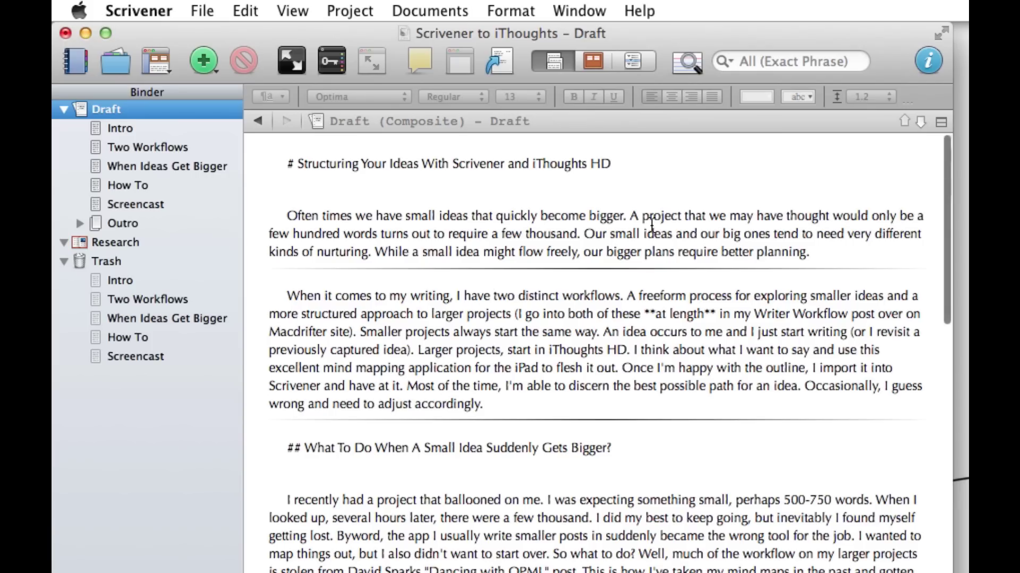
- Look through the imported Draft documents one by one, from Intro to Outro
{"action": "left_click", "coordinate": [109, 127]}
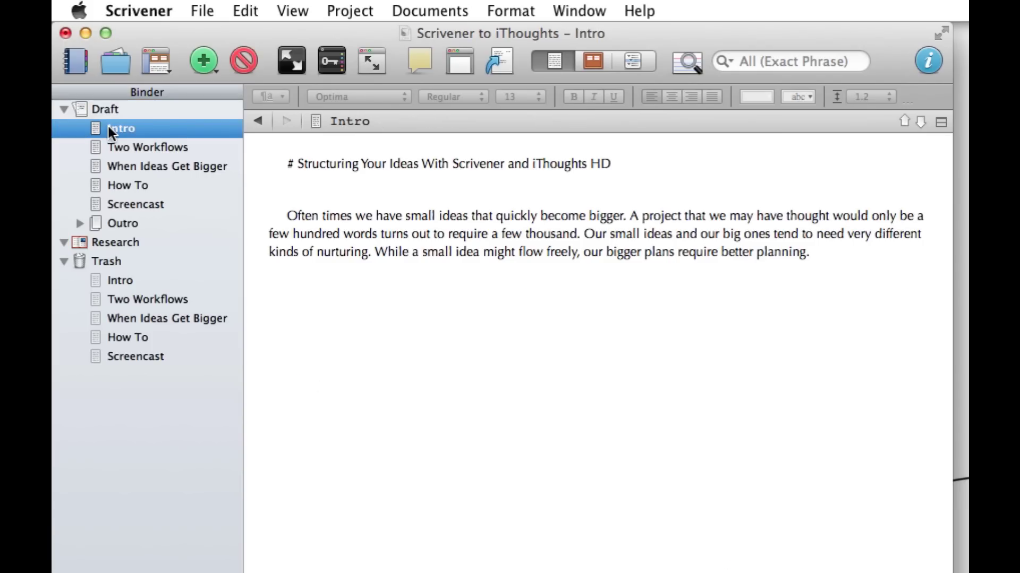
{"action": "key", "text": "Down"}
{"action": "key", "text": "Down"}
{"action": "key", "text": "Down"}
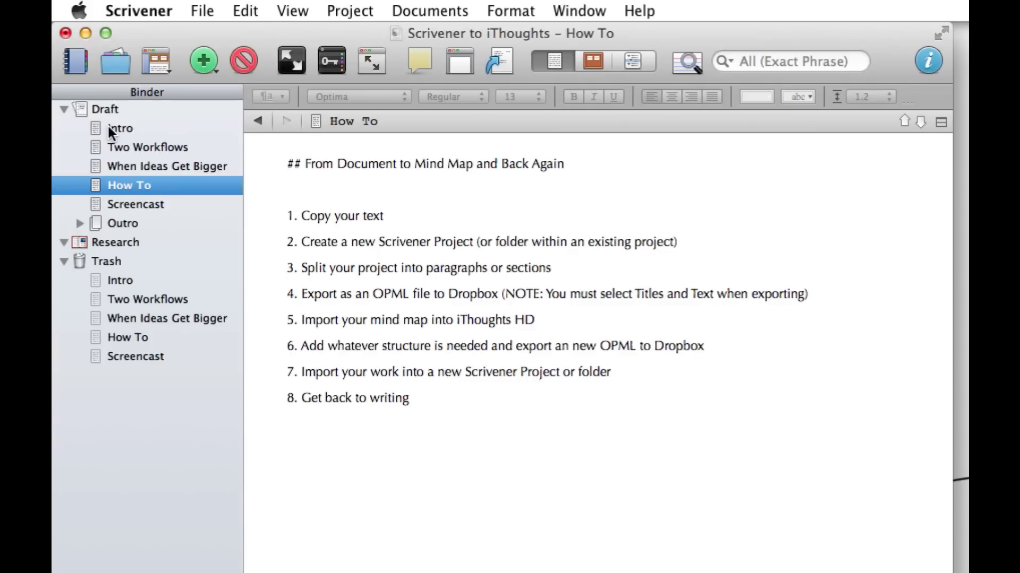
{"action": "key", "text": "Down"}
{"action": "key", "text": "Down"}
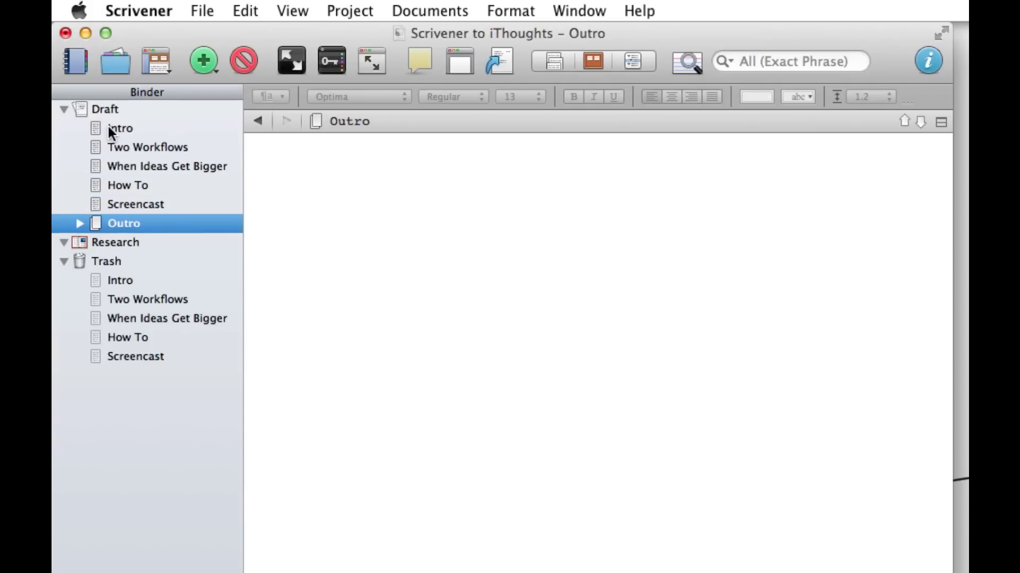
- Expand Outro and its "Taking a step back helps" group, and widen the binder to fit the full titles
{"action": "left_click", "coordinate": [81, 222]}
{"action": "left_click", "coordinate": [96, 261]}
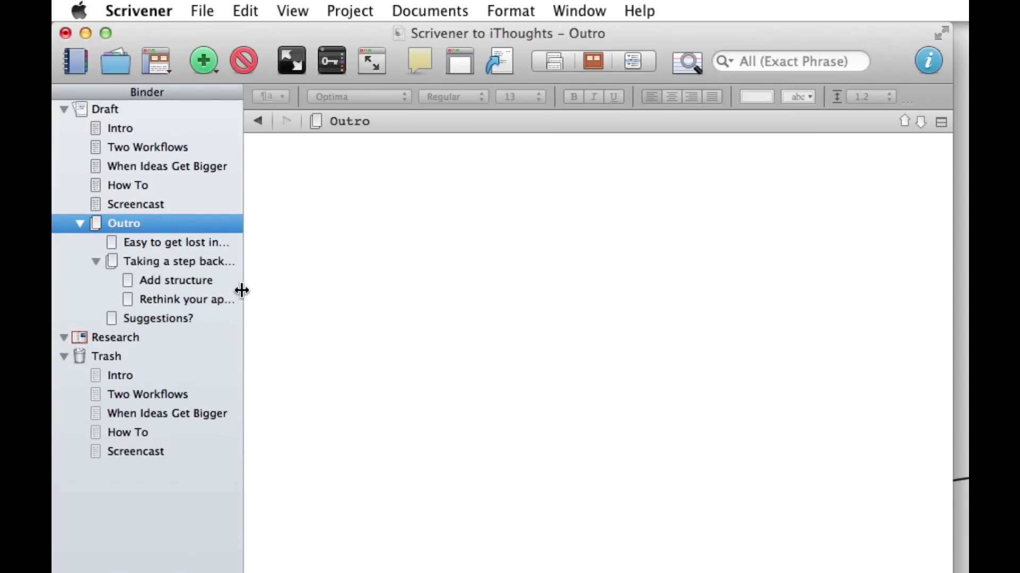
{"action": "left_click_drag", "start_coordinate": [242, 289], "coordinate": [297, 290]}
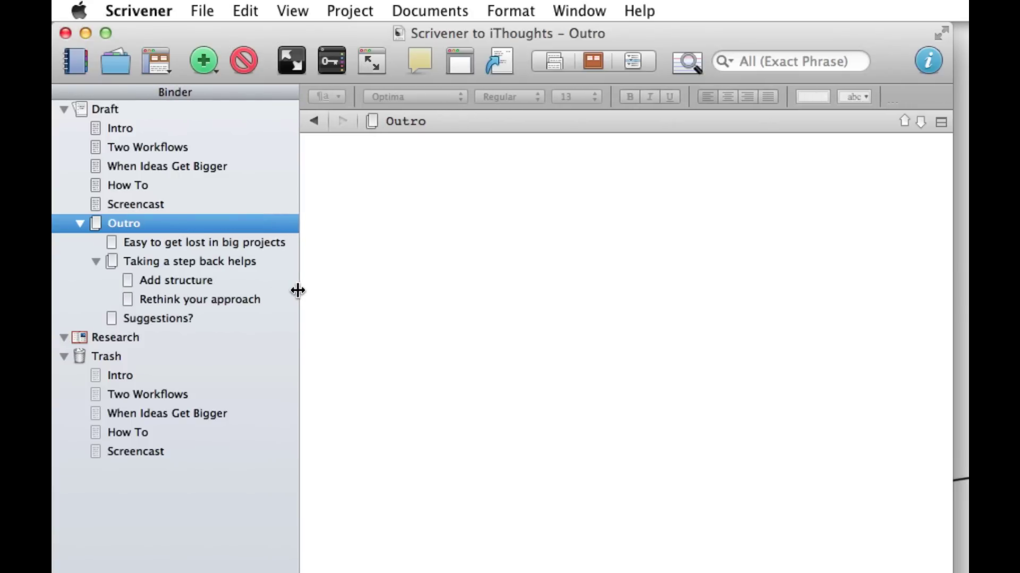
- View the whole Draft as one continuous text and examine the part after the Screencast section
{"action": "left_click", "coordinate": [104, 108]}
{"action": "scroll", "coordinate": [435, 402], "scroll_direction": "down", "scroll_amount": 15}
{"action": "scroll", "coordinate": [434, 402], "scroll_direction": "up", "scroll_amount": 1}
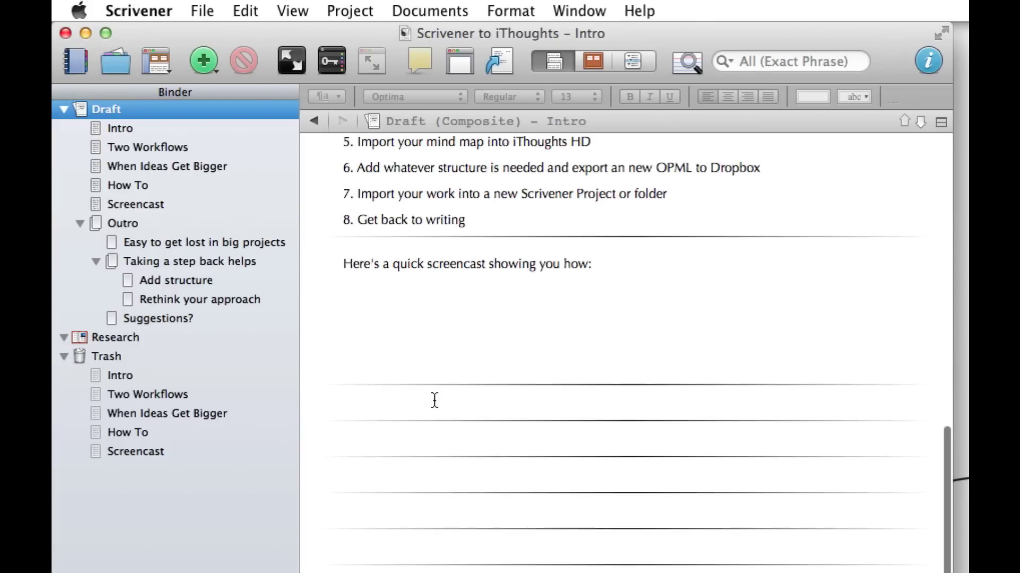
{"action": "left_click", "coordinate": [435, 402]}
- Write "It's easy to get lost in big projects..." in the Outro document and return to the whole Draft view
{"action": "left_click", "coordinate": [120, 222]}
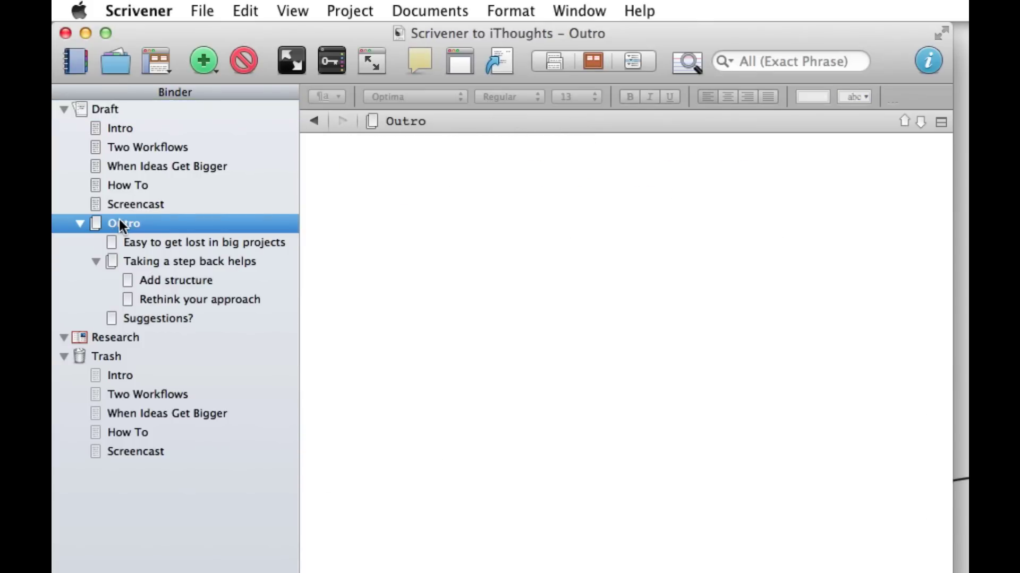
{"action": "left_click", "coordinate": [369, 250]}
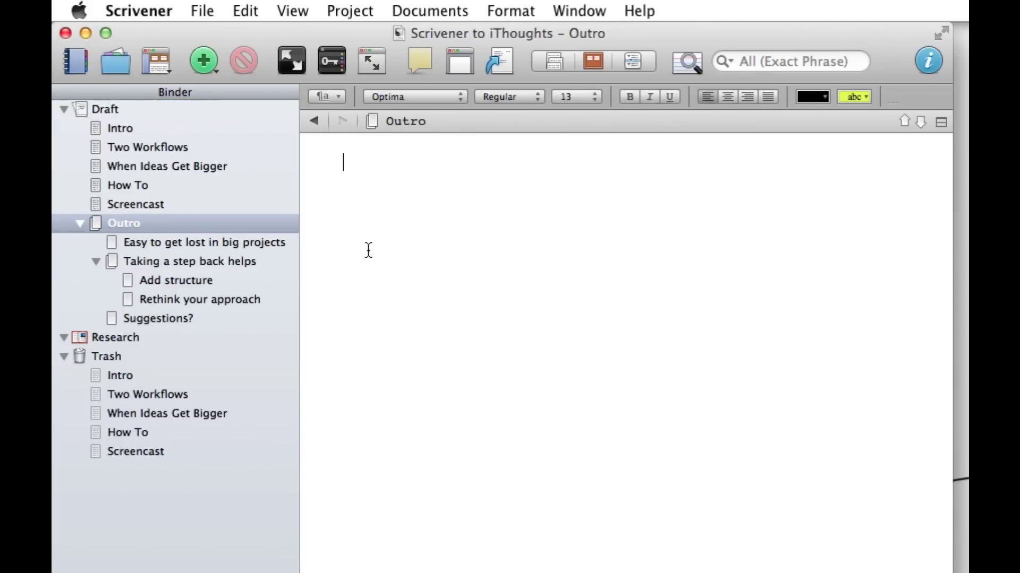
{"action": "type", "text": "It's easy to get l"}
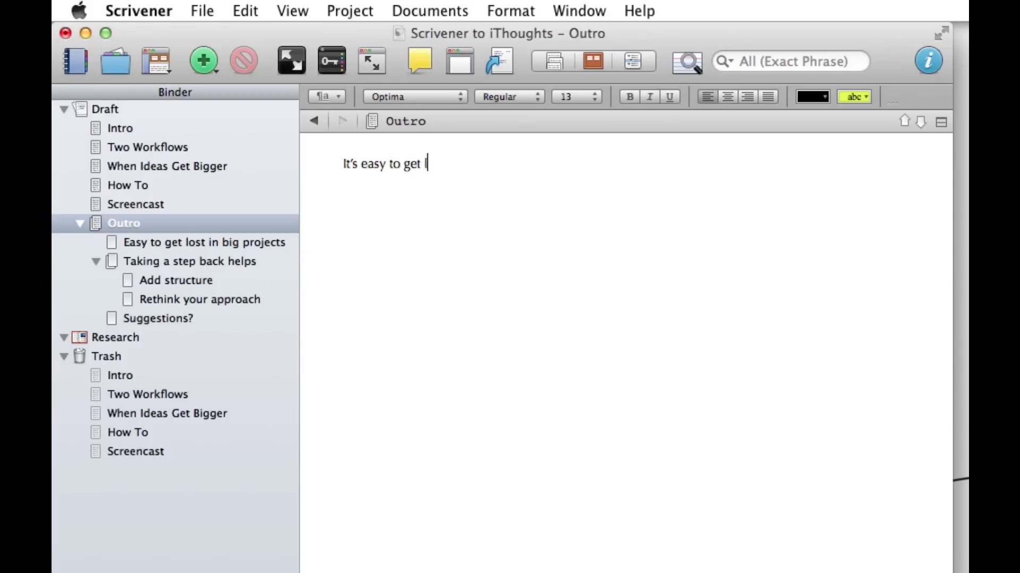
{"action": "type", "text": "ost in big pro"}
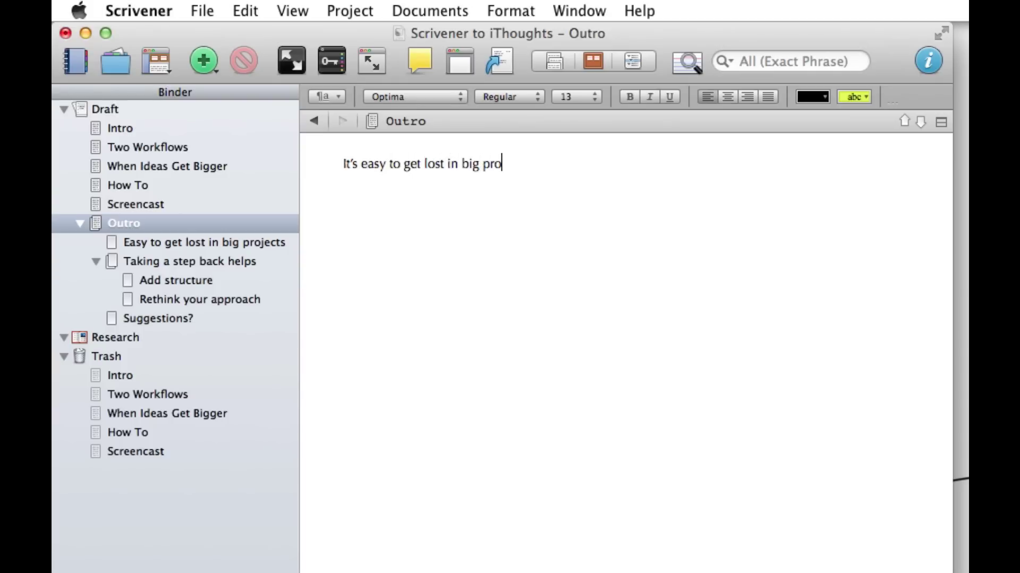
{"action": "type", "text": "jects..."}
{"action": "left_click", "coordinate": [111, 110]}
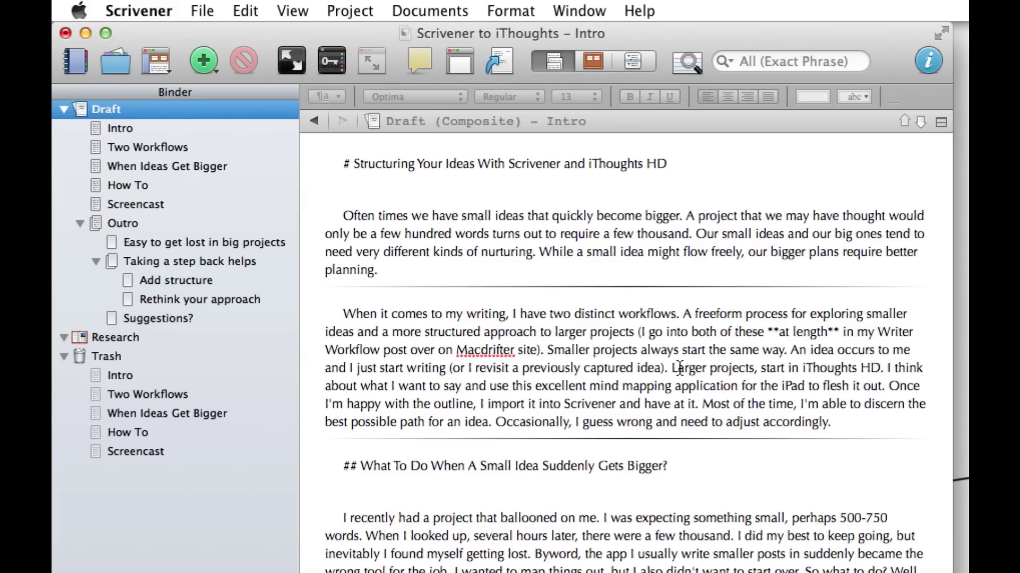